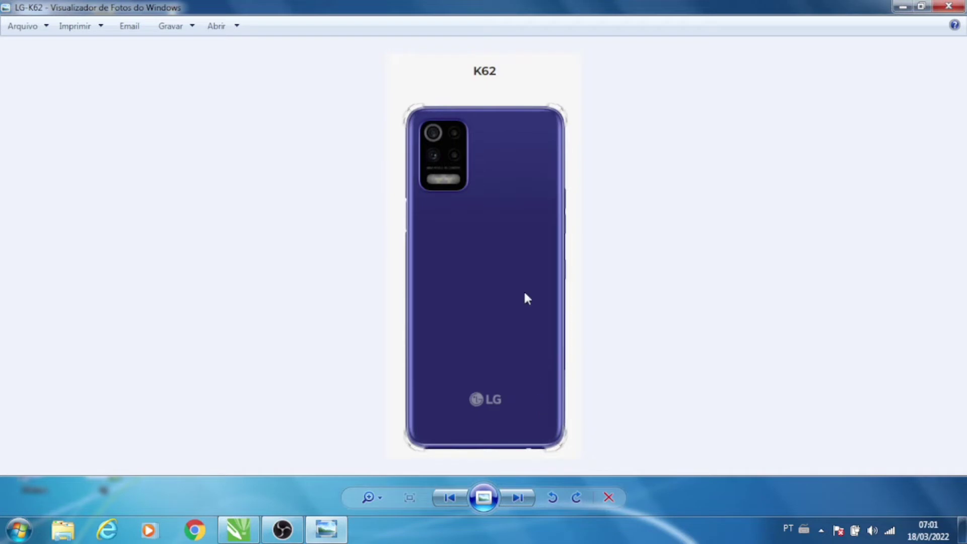
# Look through the LG-K62 phone picture and the three astronaut wallpapers, and close the photo viewer.
pyautogui.click(517, 498)
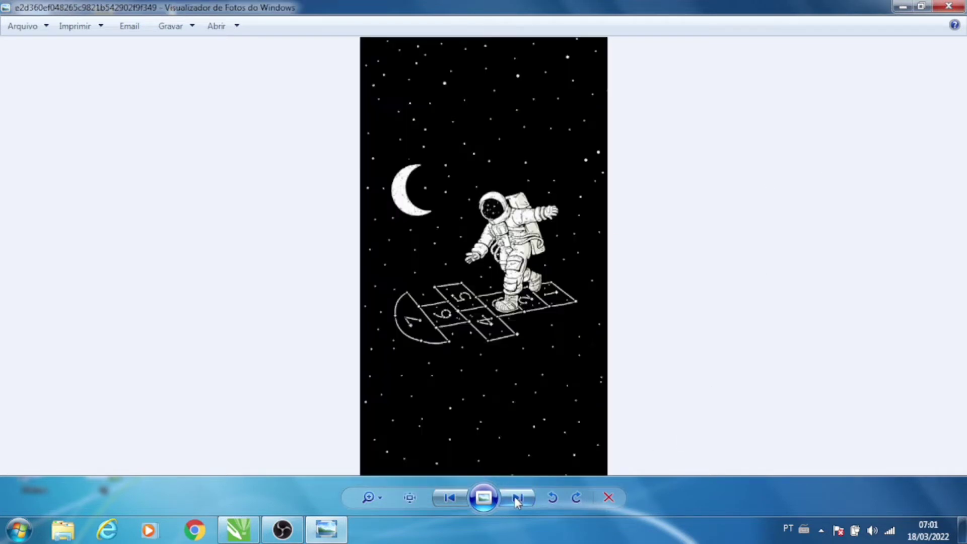
pyautogui.click(516, 498)
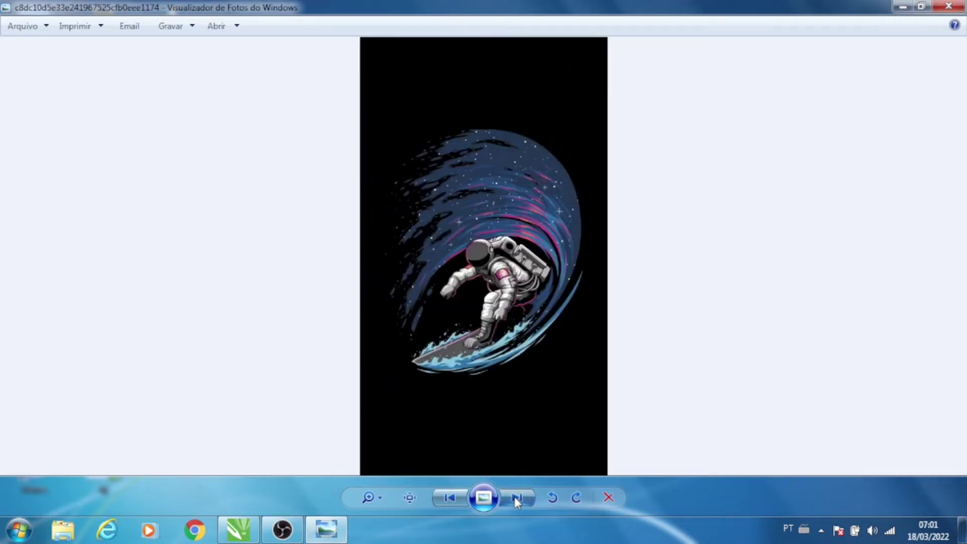
pyautogui.click(515, 497)
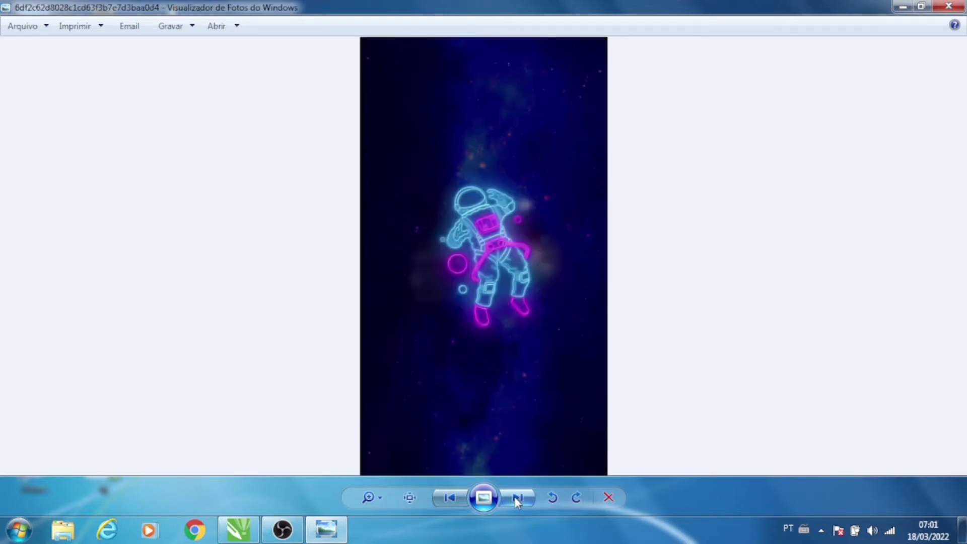
pyautogui.click(950, 8)
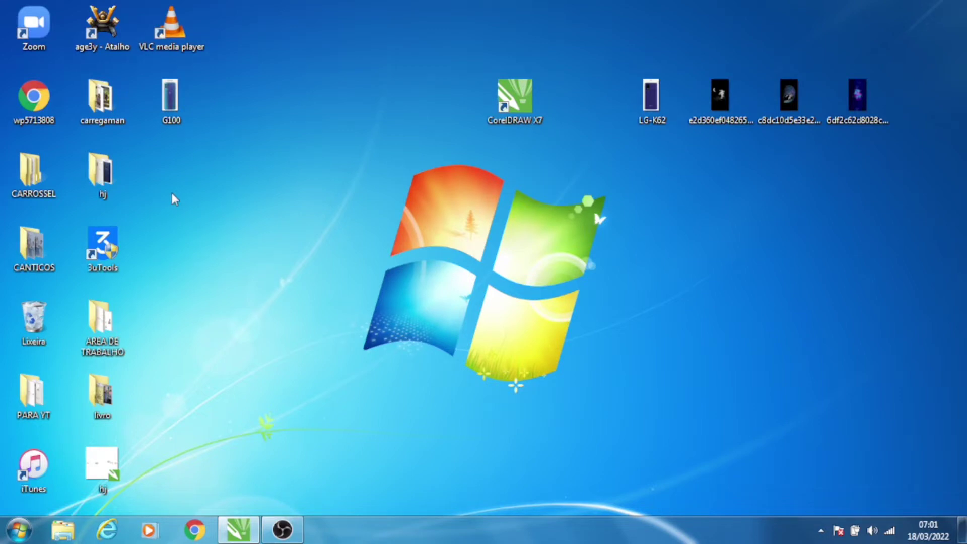
# Move the CorelDRAW X7 shortcut on the desktop farther away from the four image files.
pyautogui.moveTo(528, 105); pyautogui.dragTo(474, 86)
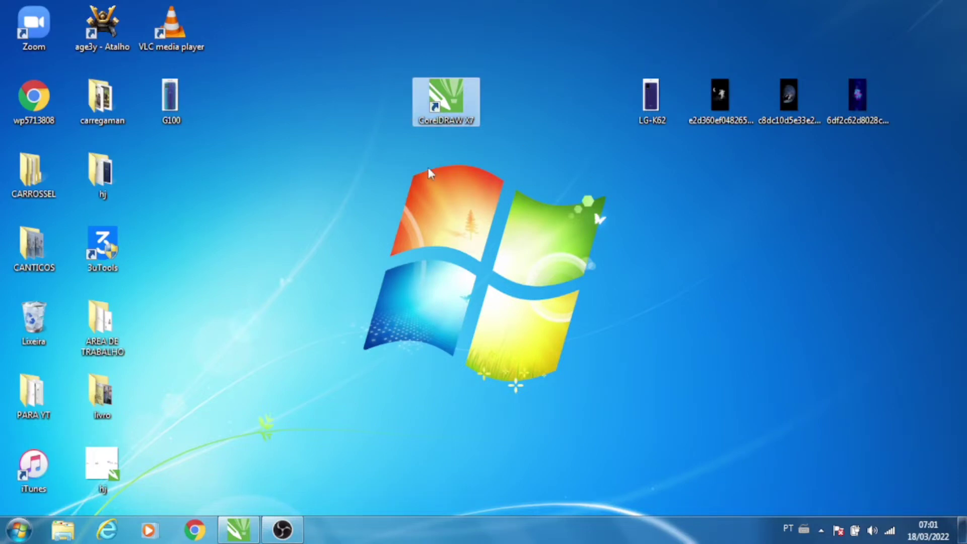
pyautogui.click(426, 132)
pyautogui.moveTo(376, 39); pyautogui.dragTo(492, 148)
pyautogui.click(377, 54)
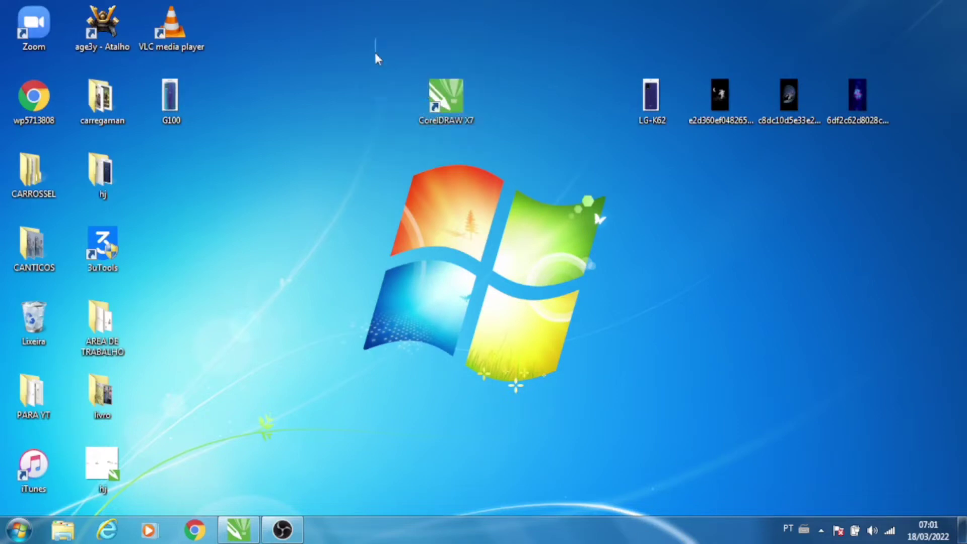
pyautogui.click(421, 121)
pyautogui.click(503, 120)
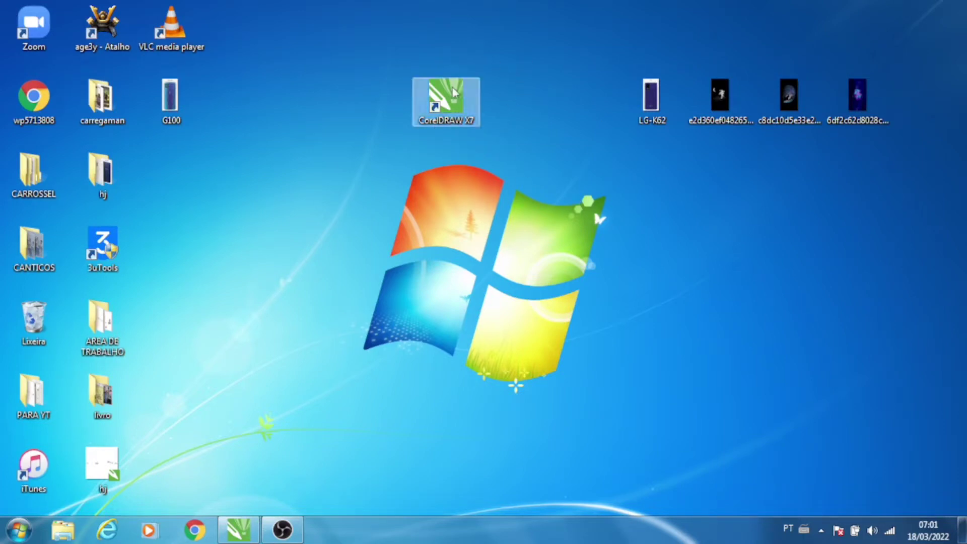
# Switch to CorelDRAW X7 and create a new landscape A4 document named LG K62 with millimetres as the unit.
pyautogui.click(240, 529)
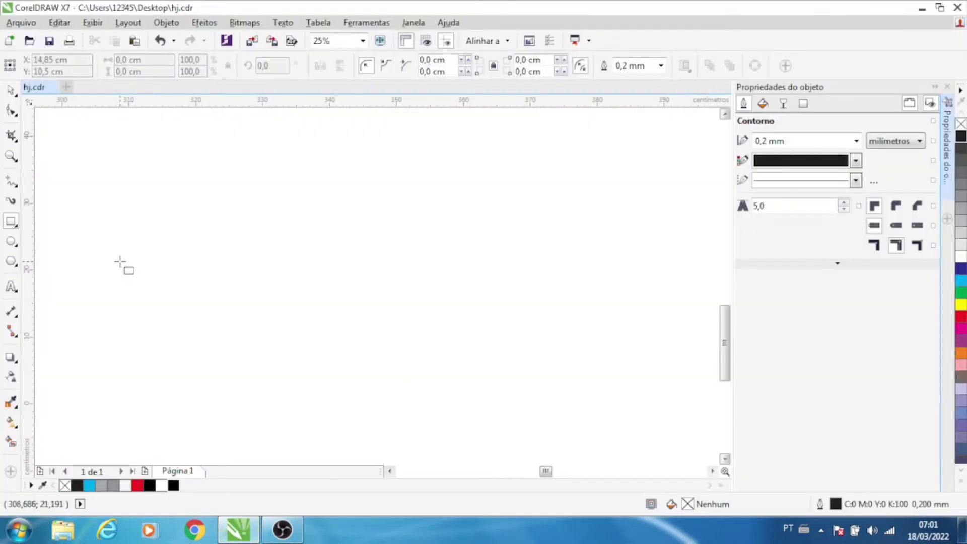
pyautogui.click(20, 23)
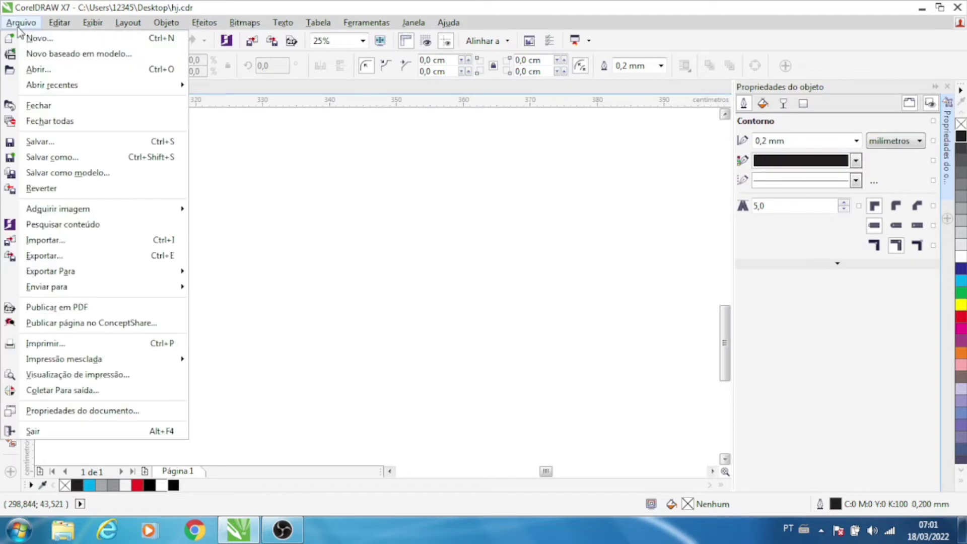
pyautogui.click(35, 37)
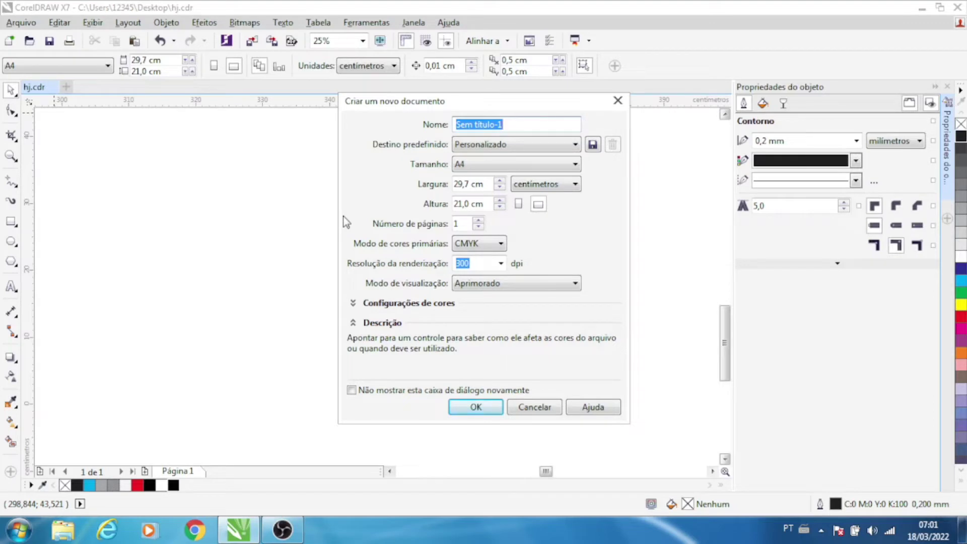
pyautogui.write('LG K62')
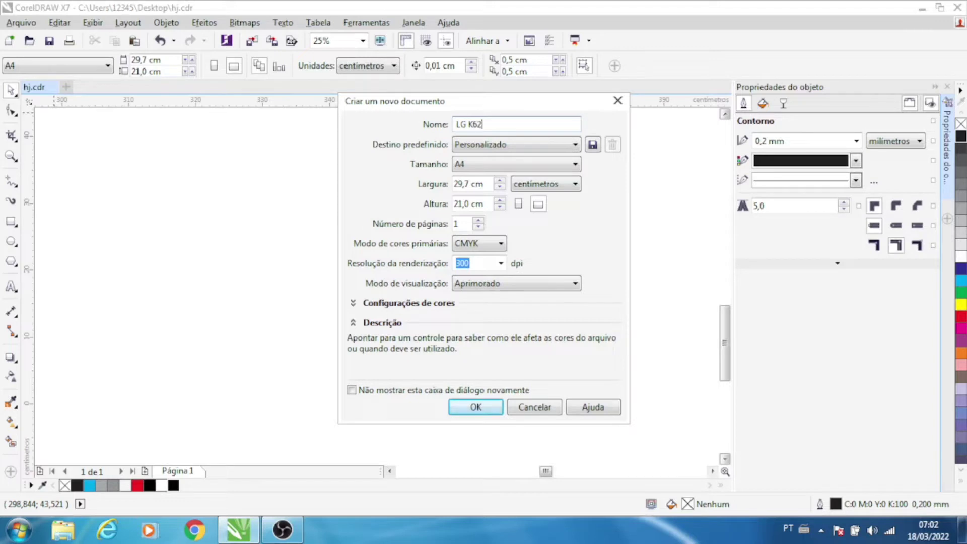
pyautogui.click(511, 144)
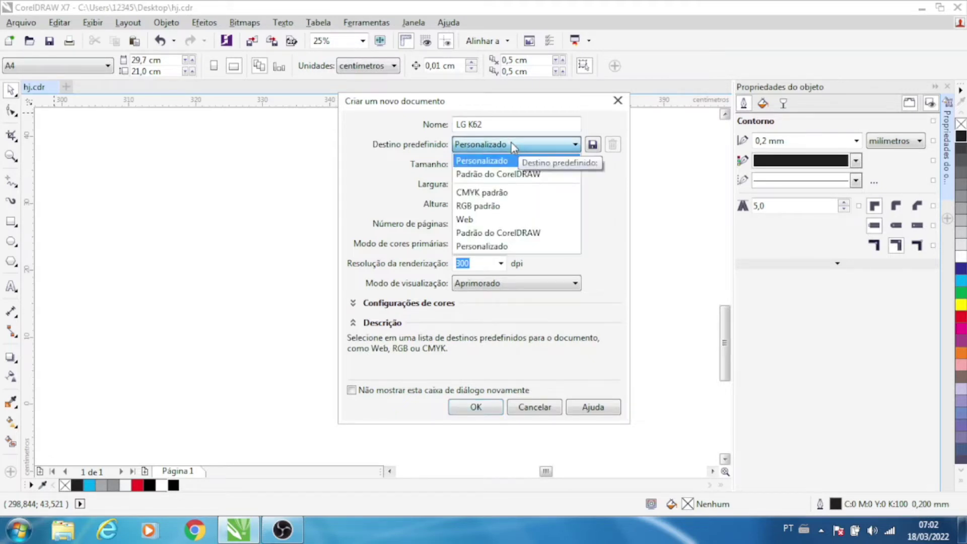
pyautogui.click(512, 144)
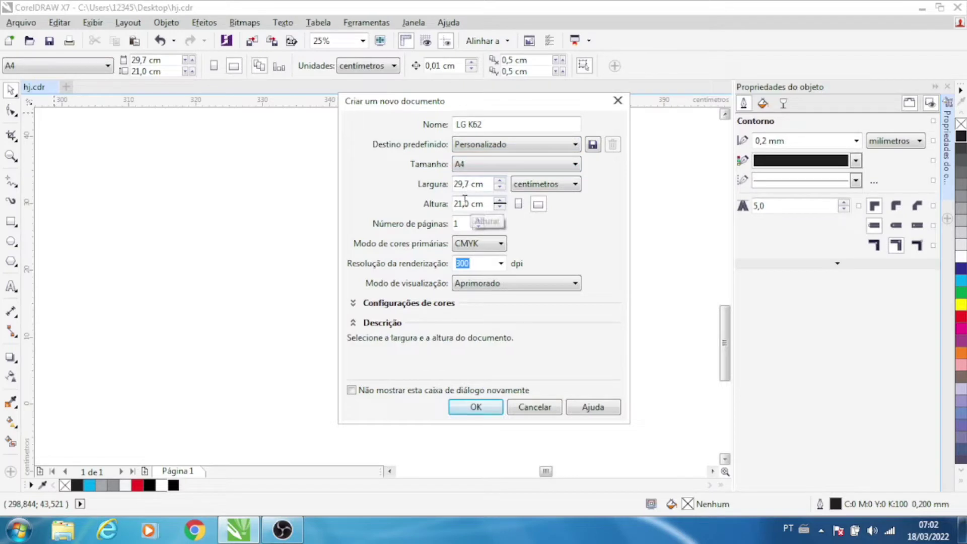
pyautogui.click(552, 184)
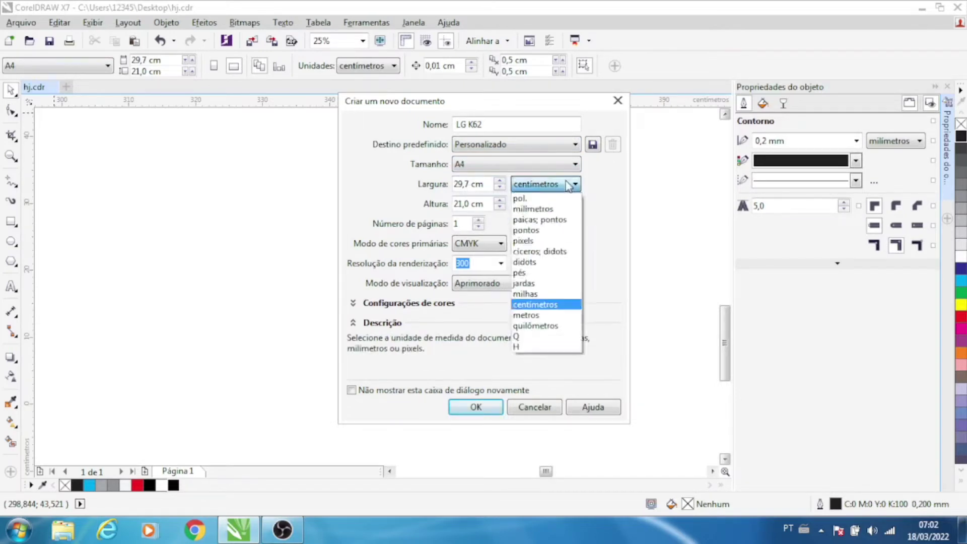
pyautogui.click(543, 209)
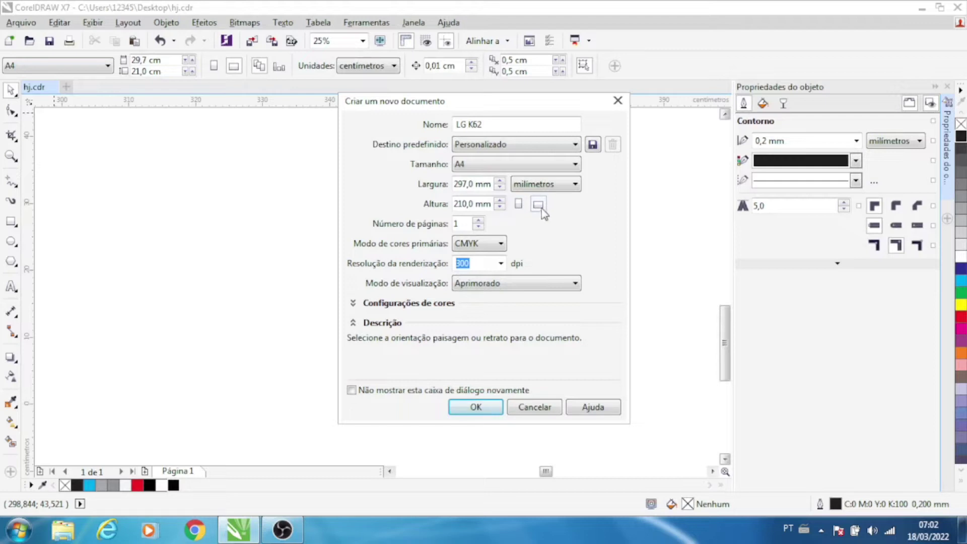
pyautogui.click(485, 411)
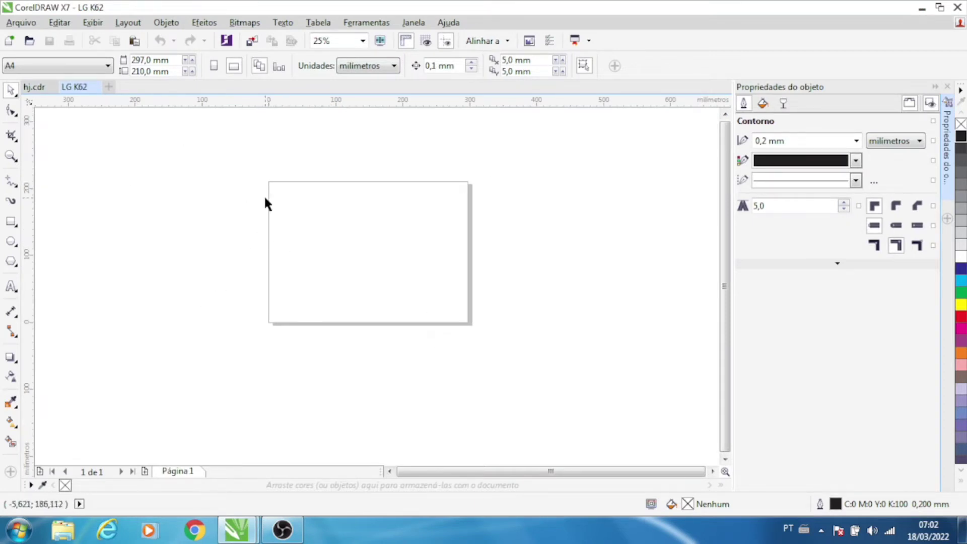
# Import the LG-K62 picture and the three astronaut JPEG images together from the desktop folder (Área de Trabalho).
pyautogui.rightClick(304, 205)
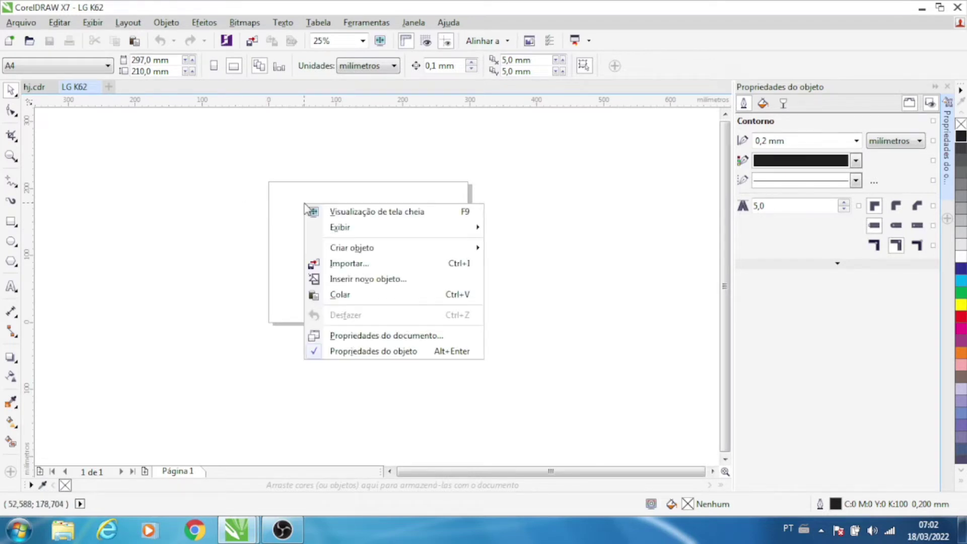
pyautogui.click(345, 263)
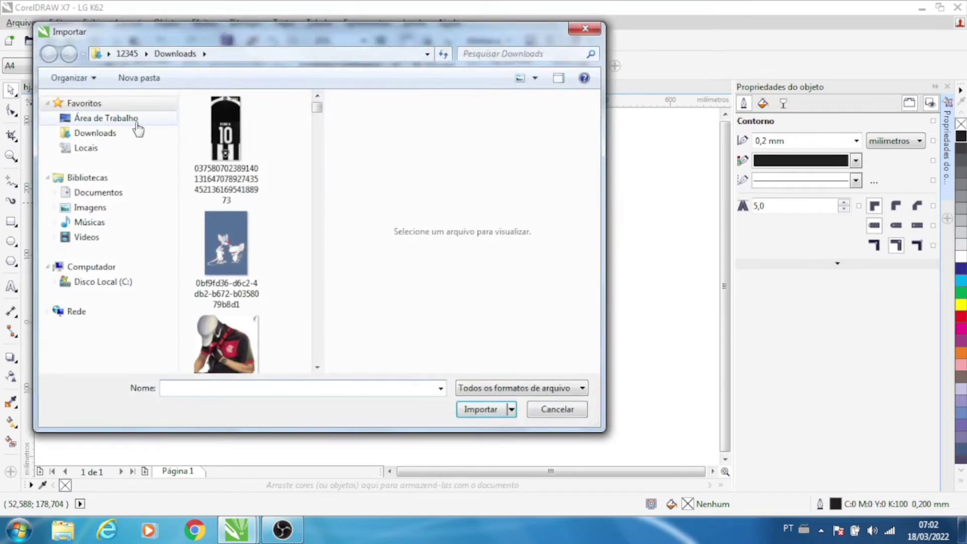
pyautogui.click(116, 133)
pyautogui.click(113, 119)
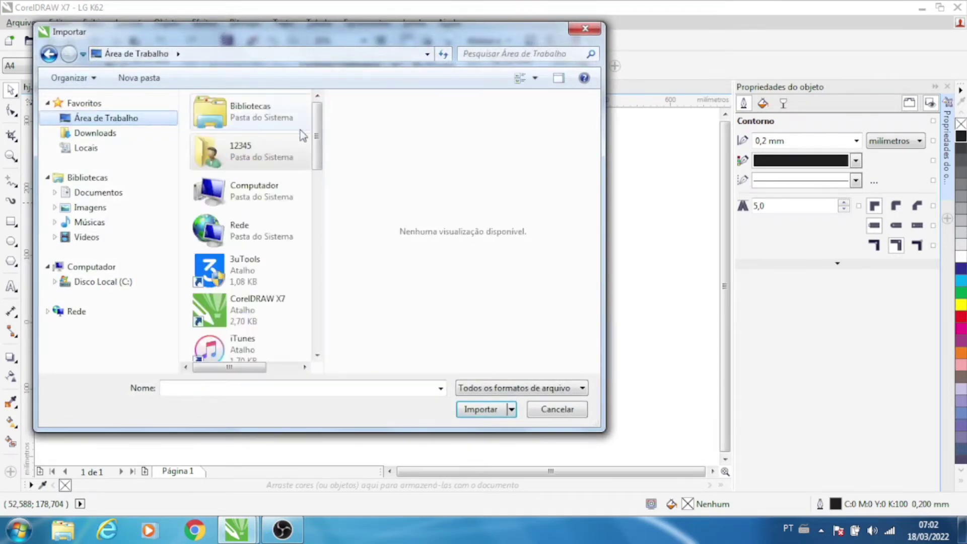
pyautogui.moveTo(318, 140); pyautogui.dragTo(330, 333)
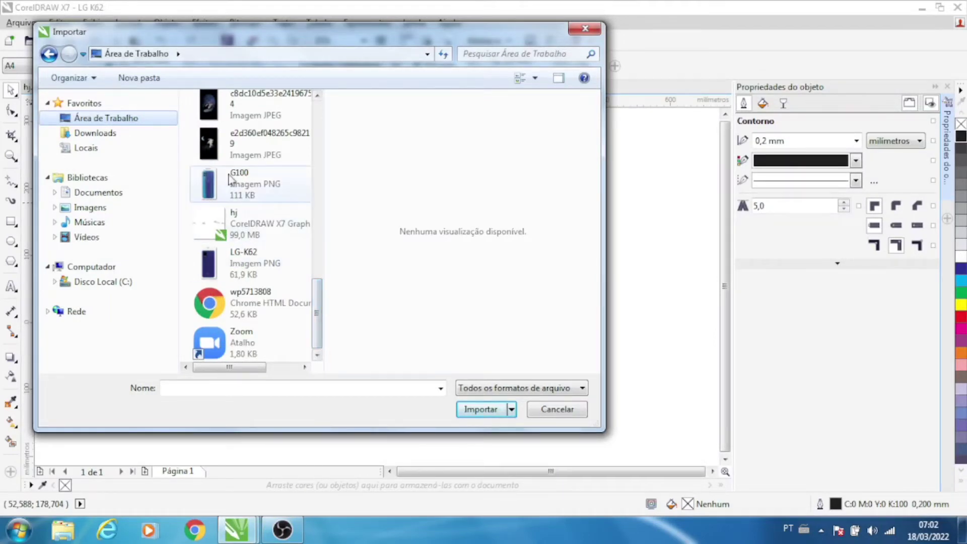
pyautogui.click(246, 264)
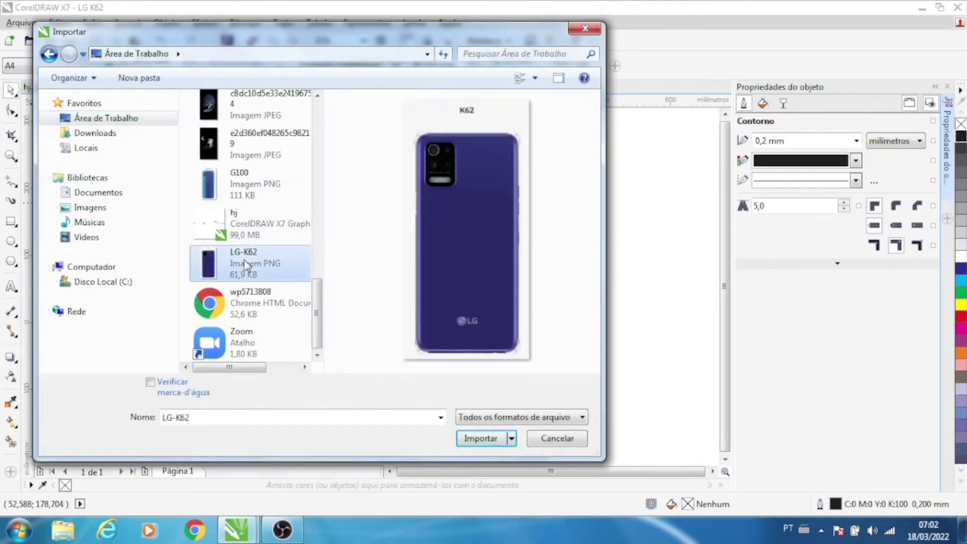
pyautogui.moveTo(317, 315); pyautogui.dragTo(317, 291)
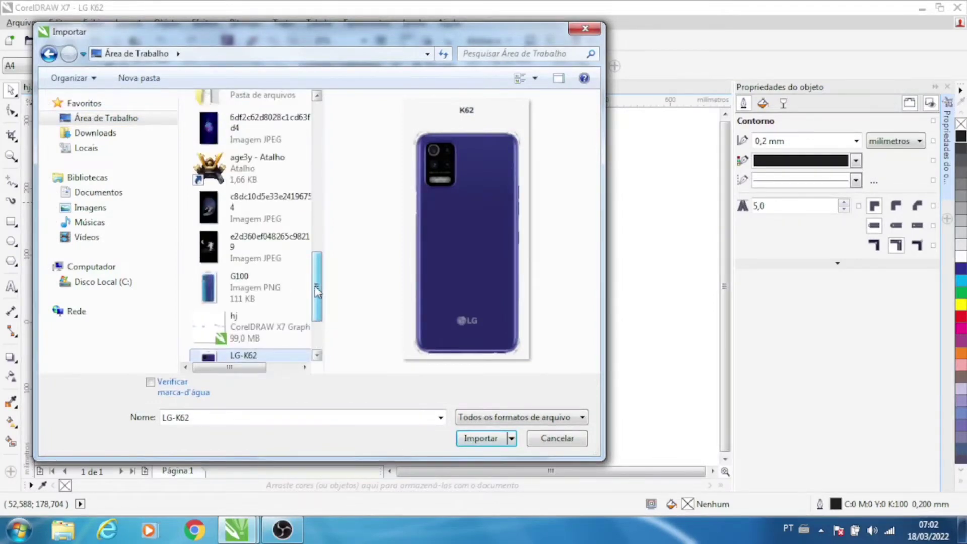
pyautogui.keyDown('ctrl'); pyautogui.click(258, 252); pyautogui.keyUp('ctrl')
pyautogui.keyDown('ctrl'); pyautogui.click(255, 218); pyautogui.keyUp('ctrl')
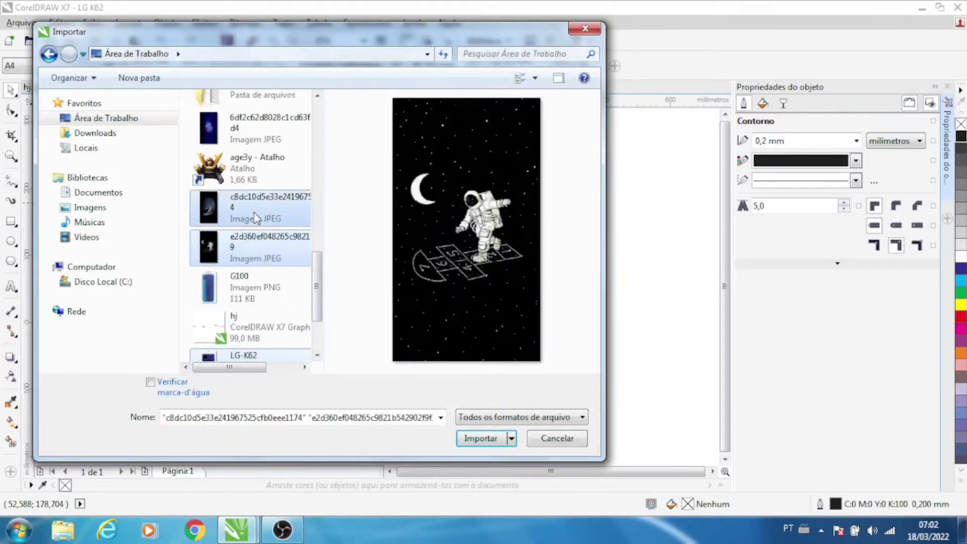
pyautogui.keyDown('ctrl'); pyautogui.click(240, 132); pyautogui.keyUp('ctrl')
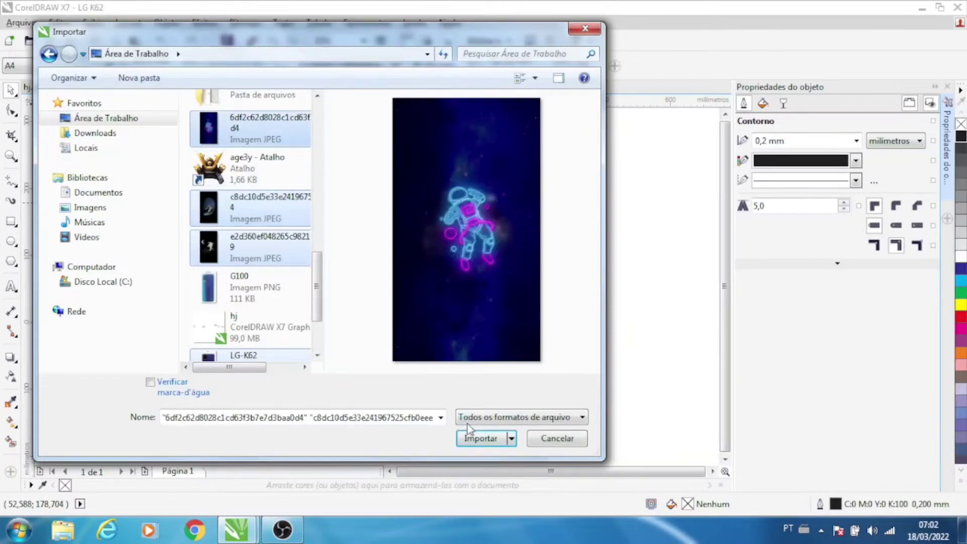
pyautogui.click(481, 438)
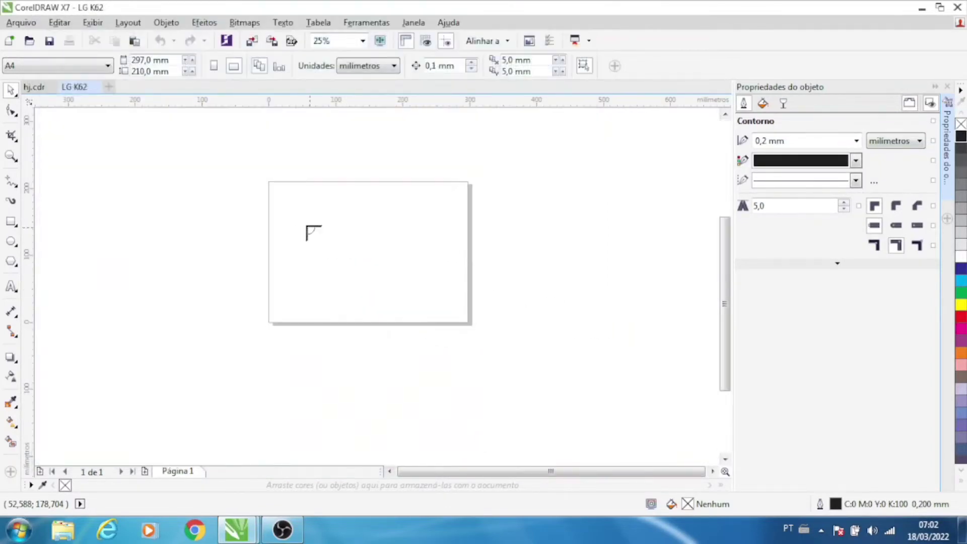
# Place the four imported images in the drawing at their original size.
pyautogui.click(306, 227)
pyautogui.click(367, 297)
pyautogui.click(367, 296)
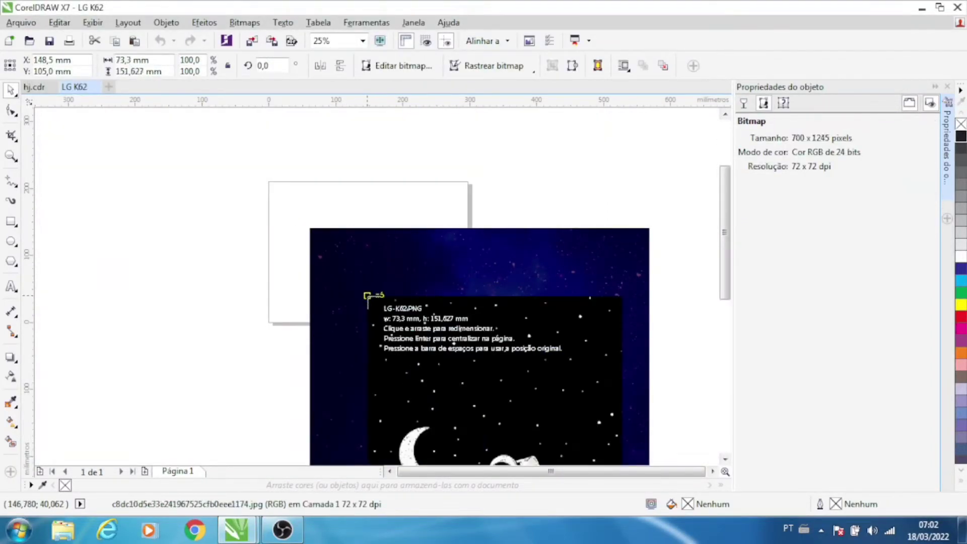
pyautogui.click(368, 296)
# Separate the LG-K62 picture from the three astronaut images and move the astronaut images off the page, far to its right.
pyautogui.moveTo(395, 345); pyautogui.dragTo(247, 238)
pyautogui.scroll(-3, 292, 179)
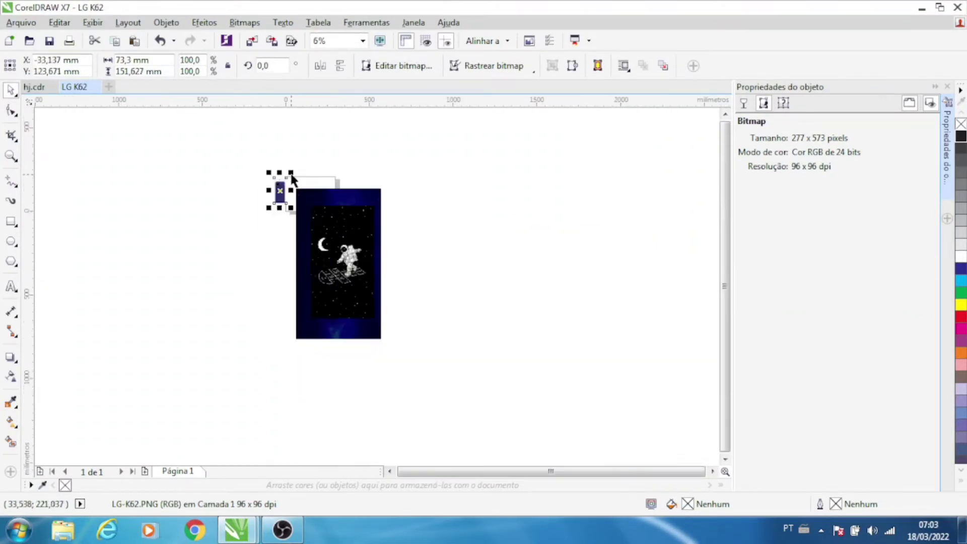
pyautogui.moveTo(293, 177); pyautogui.dragTo(465, 393)
pyautogui.moveTo(329, 284); pyautogui.dragTo(531, 270)
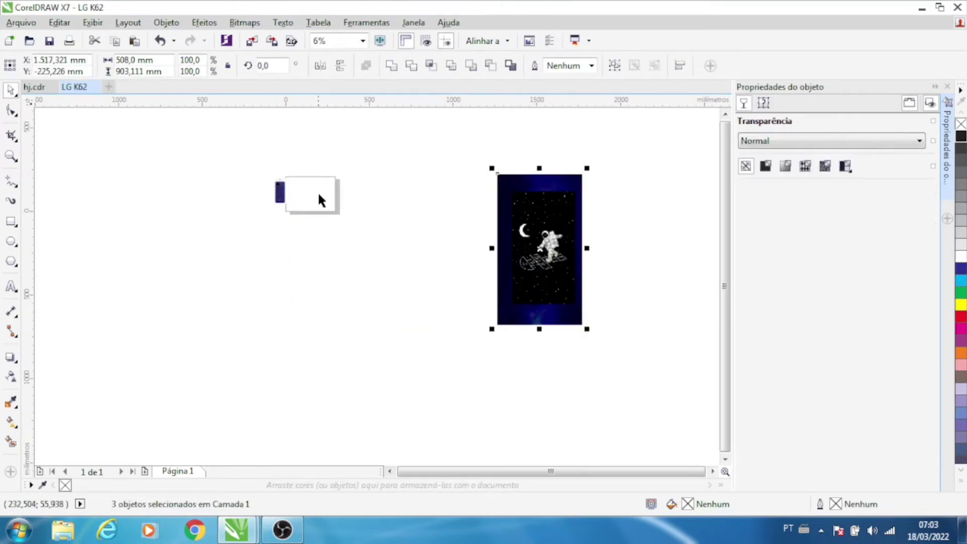
# Move the LG-K62 picture onto the left part of the page, centred at about X 56 mm, Y 117 mm.
pyautogui.press('Delete')
pyautogui.scroll(3, 283, 195)
pyautogui.scroll(1, 282, 195)
pyautogui.scroll(-1, 282, 195)
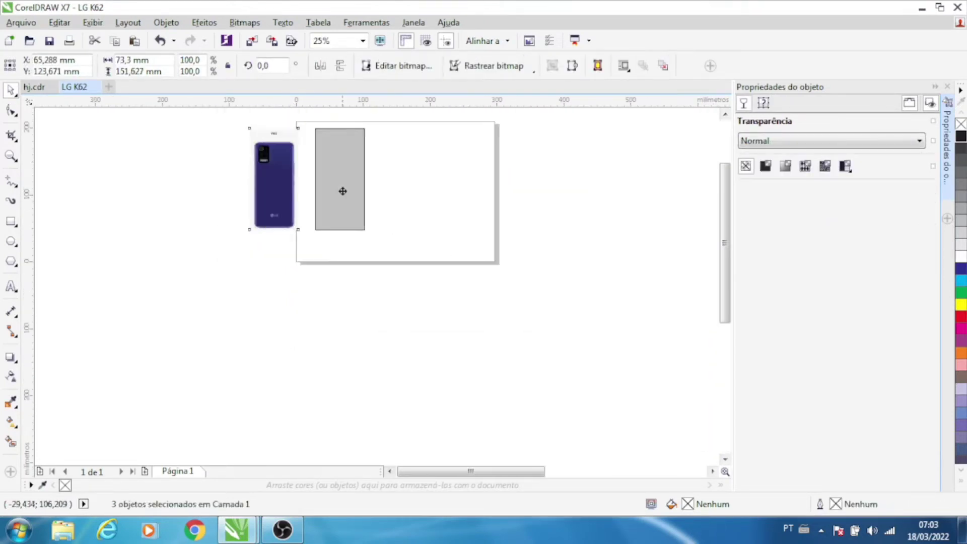
pyautogui.moveTo(342, 191); pyautogui.dragTo(335, 193)
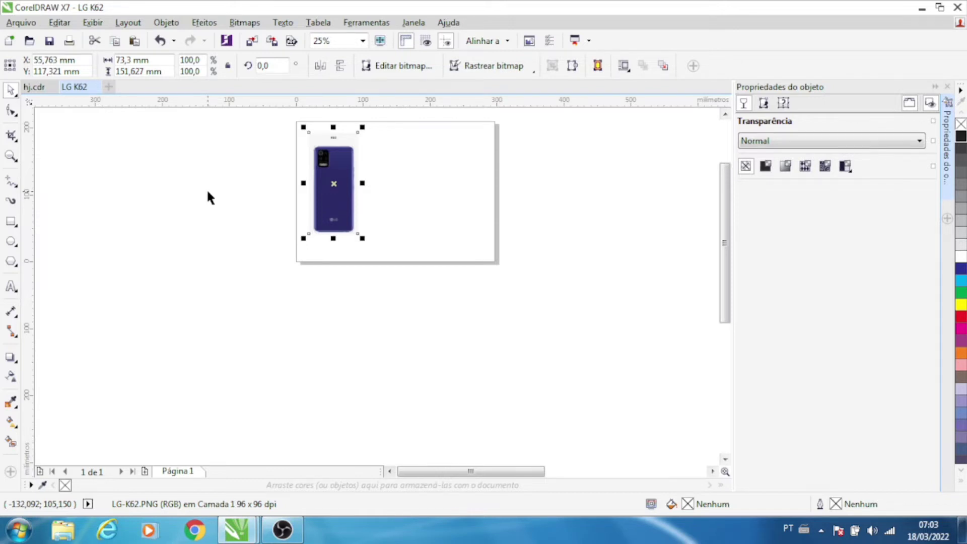
# Close the object properties and draw a rectangle about 57.7 × 124.9 mm over the phone body in the LG-K62 picture.
pyautogui.scroll(3, 210, 197)
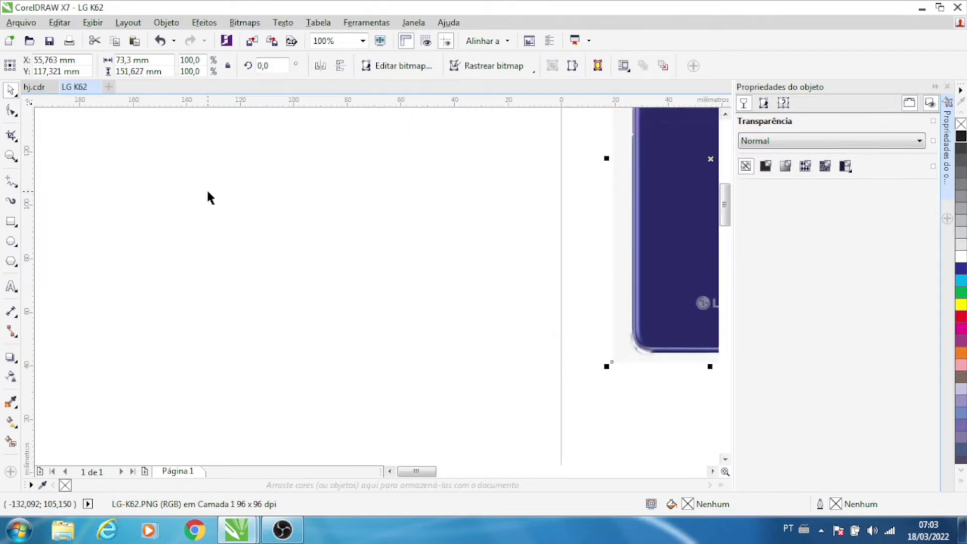
pyautogui.scroll(-6, 210, 196)
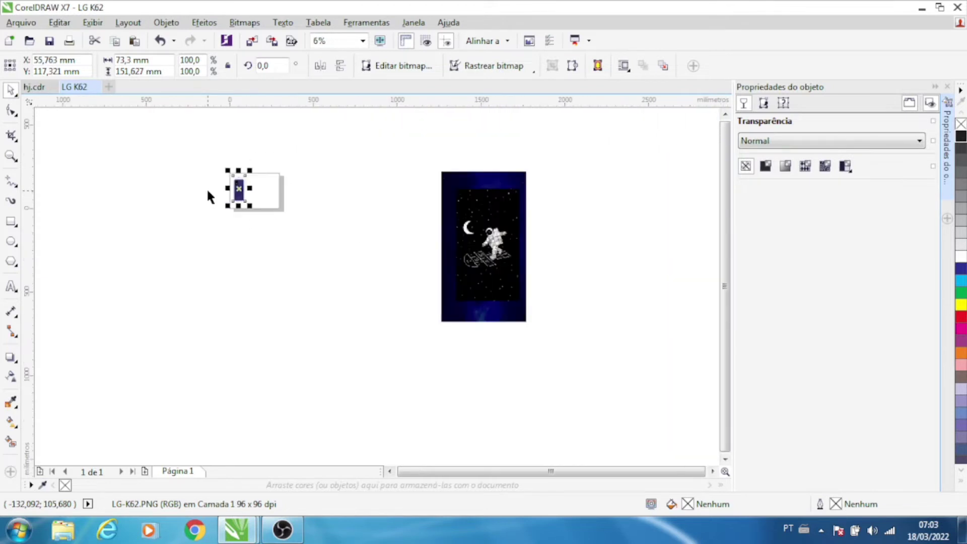
pyautogui.scroll(5, 244, 184)
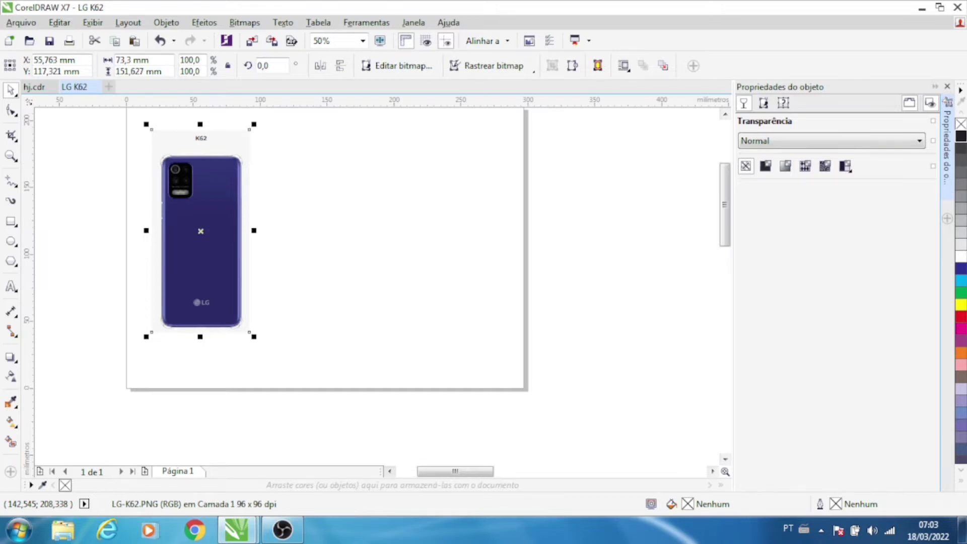
pyautogui.click(947, 86)
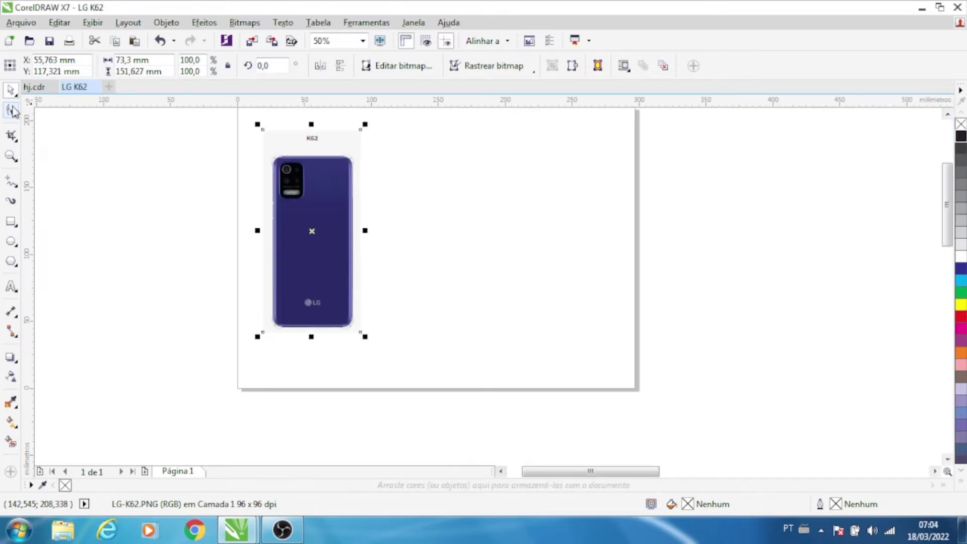
pyautogui.click(9, 223)
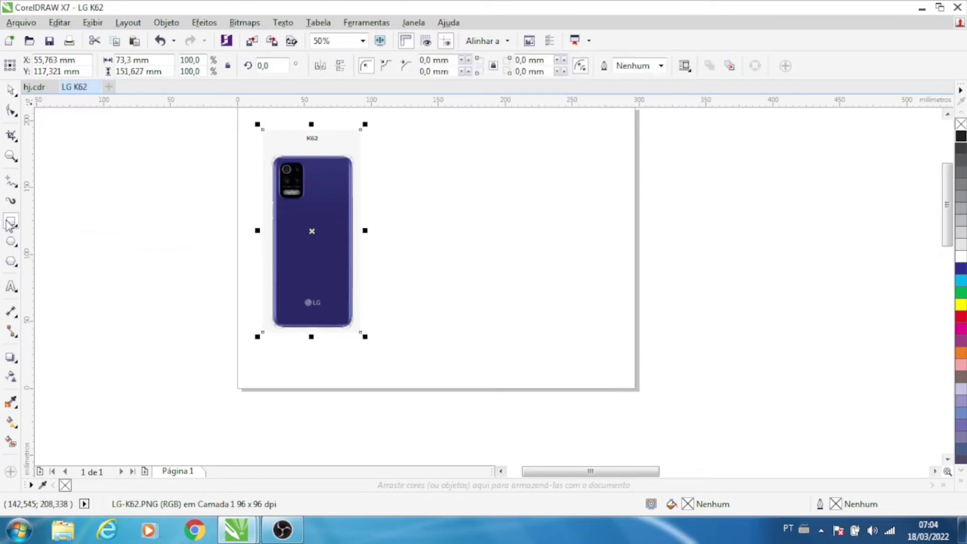
pyautogui.click(273, 157)
pyautogui.moveTo(273, 157); pyautogui.dragTo(353, 327)
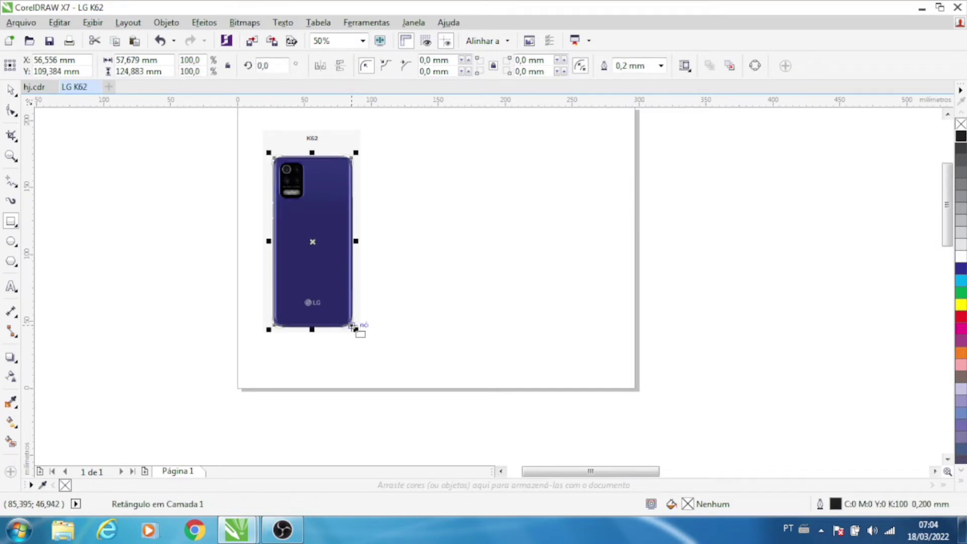
# Round all four corners of the phone body rectangle to a 3.9 mm radius.
pyautogui.scroll(2, 308, 175)
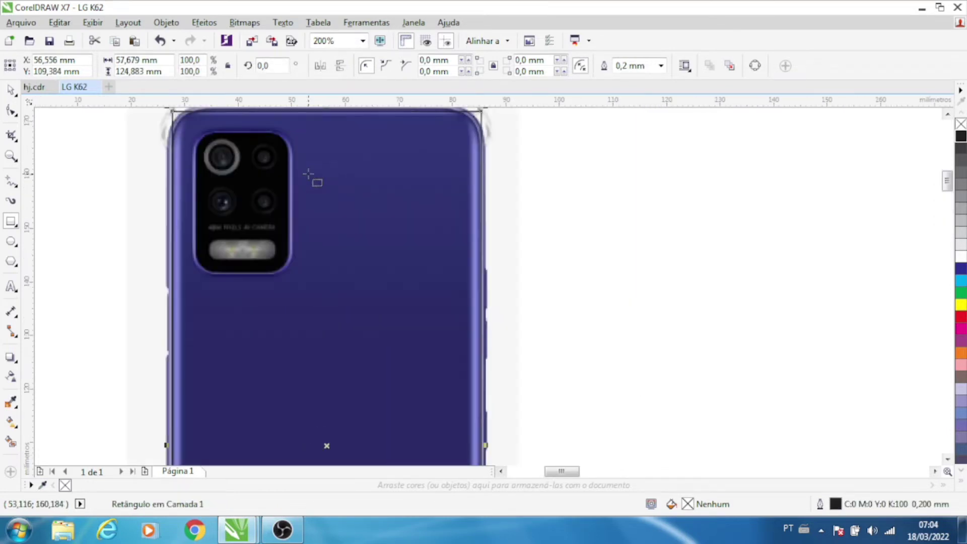
pyautogui.scroll(-1, 308, 175)
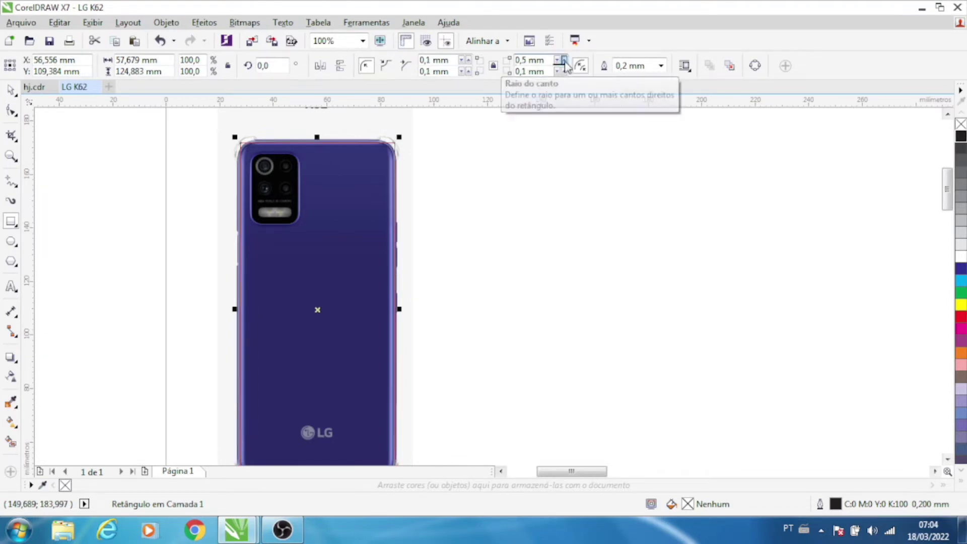
pyautogui.click(564, 60)
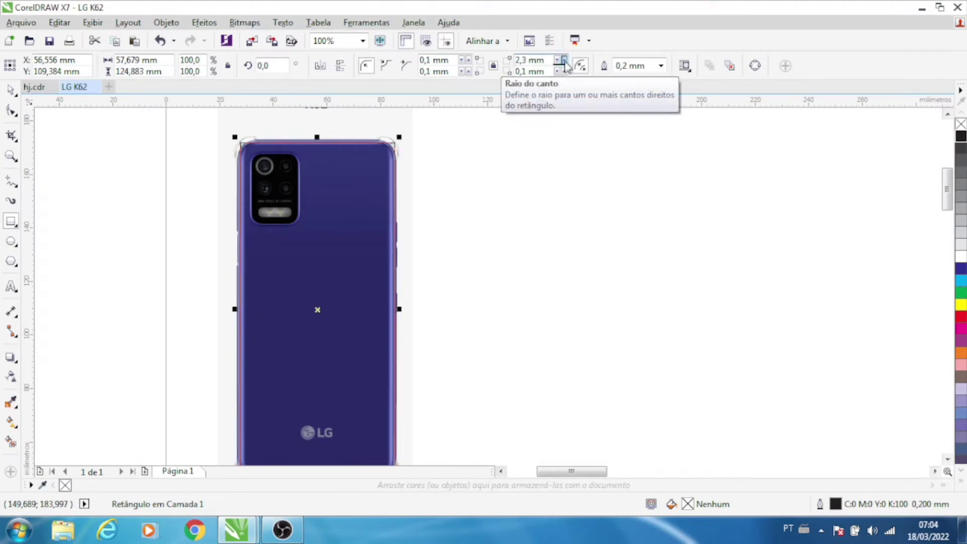
pyautogui.click(564, 60)
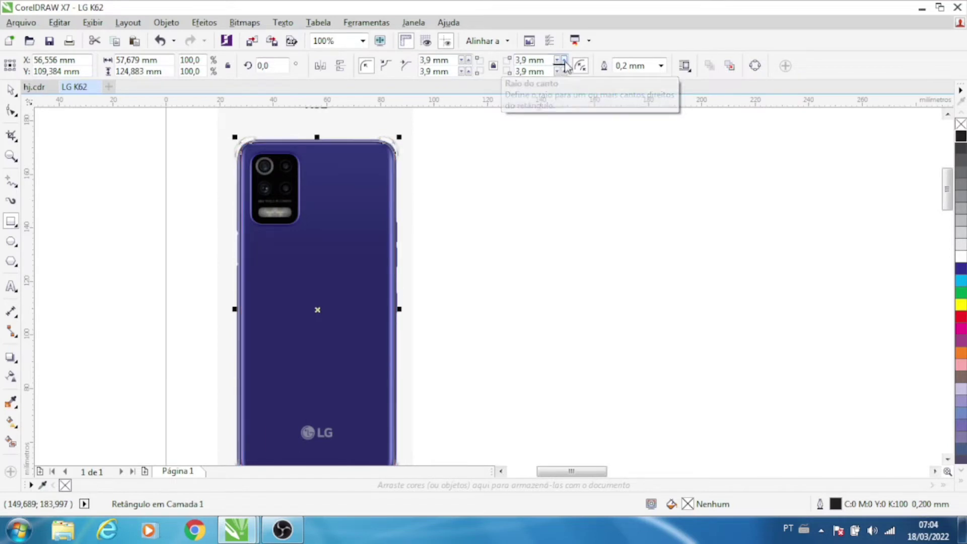
pyautogui.scroll(3, 241, 152)
pyautogui.scroll(1, 312, 160)
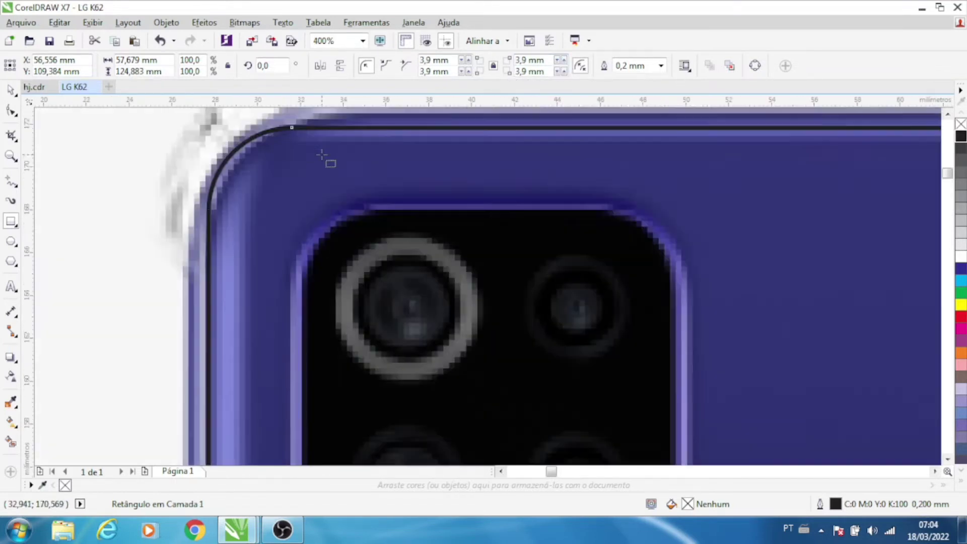
pyautogui.scroll(-1, 278, 154)
pyautogui.scroll(-2, 272, 146)
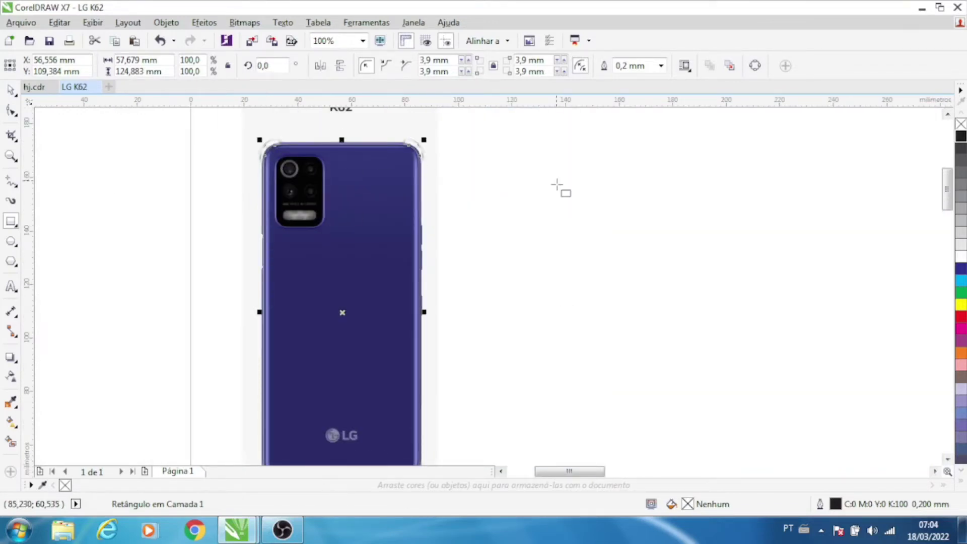
# Set the phone body rectangle's outline width to 1.0 mm and deselect it.
pyautogui.click(661, 65)
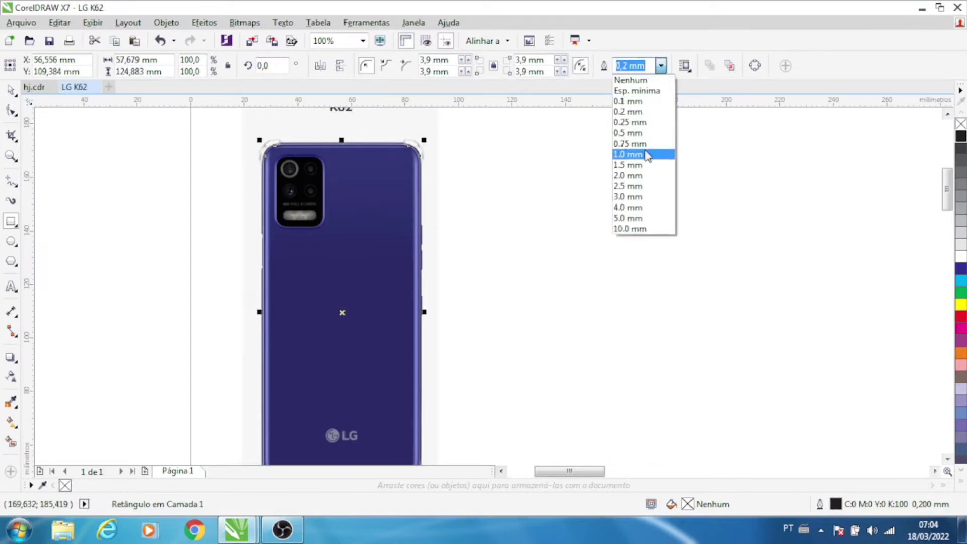
pyautogui.press('Escape')
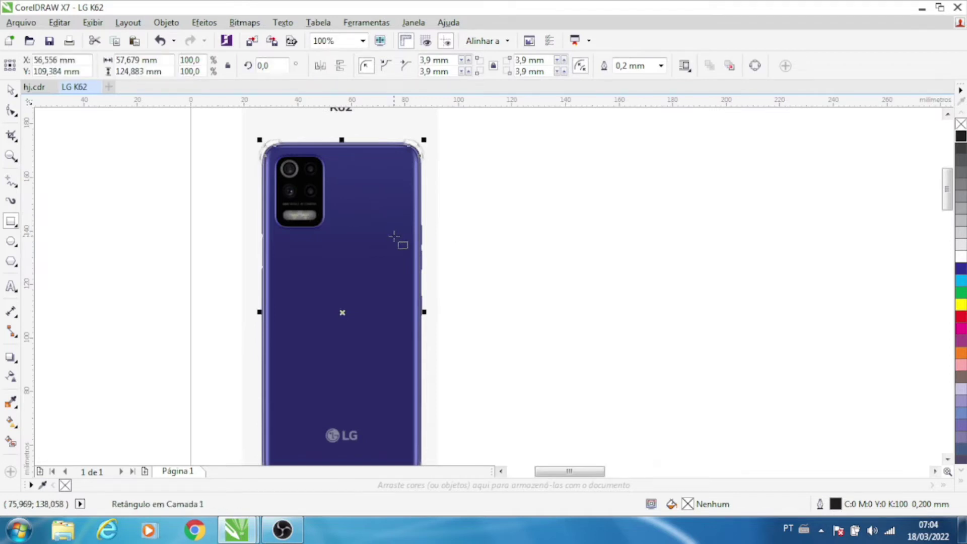
pyautogui.click(661, 65)
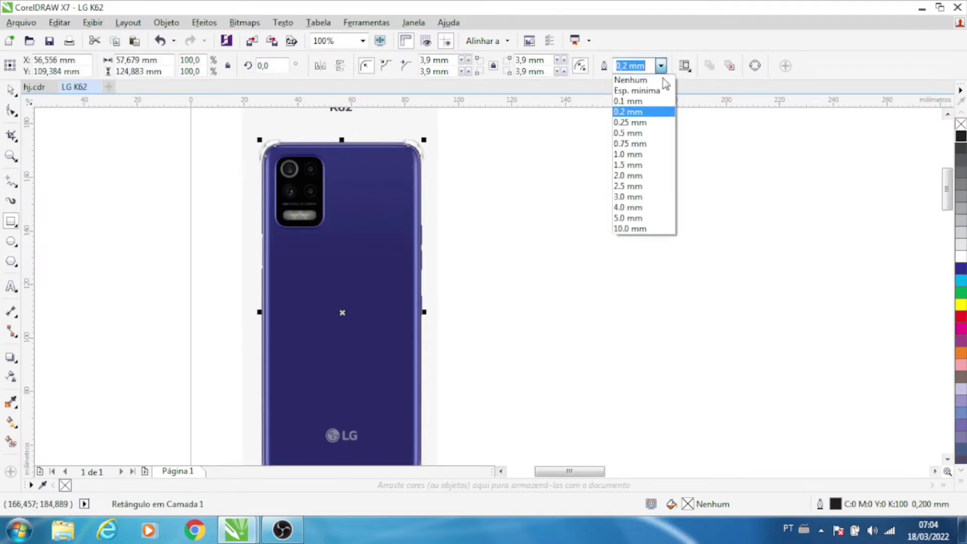
pyautogui.click(639, 154)
pyautogui.click(566, 192)
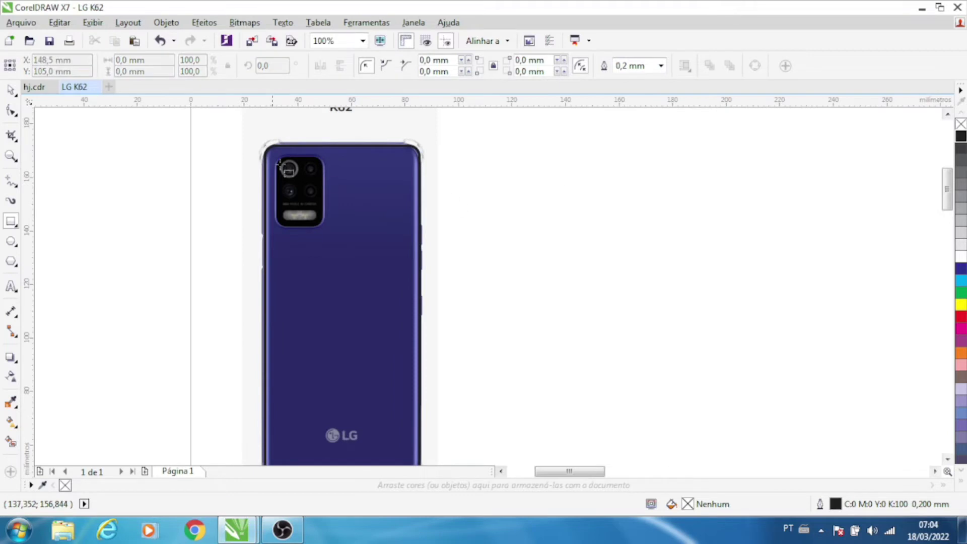
# Stretch the phone body rectangle down to the phone's lower edge, to a height of about 126 mm.
pyautogui.scroll(2, 322, 151)
pyautogui.scroll(-1, 353, 115)
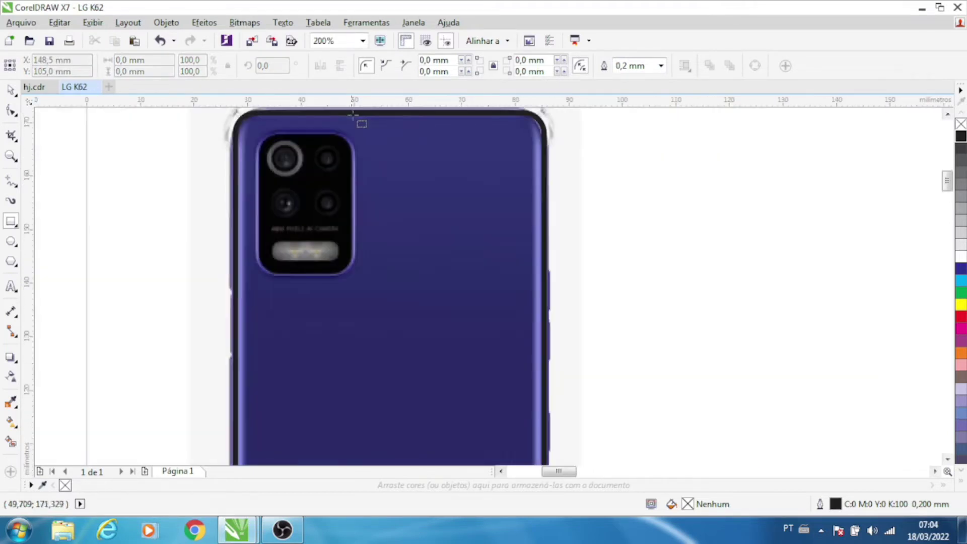
pyautogui.scroll(-2, 252, 336)
pyautogui.scroll(2, 260, 448)
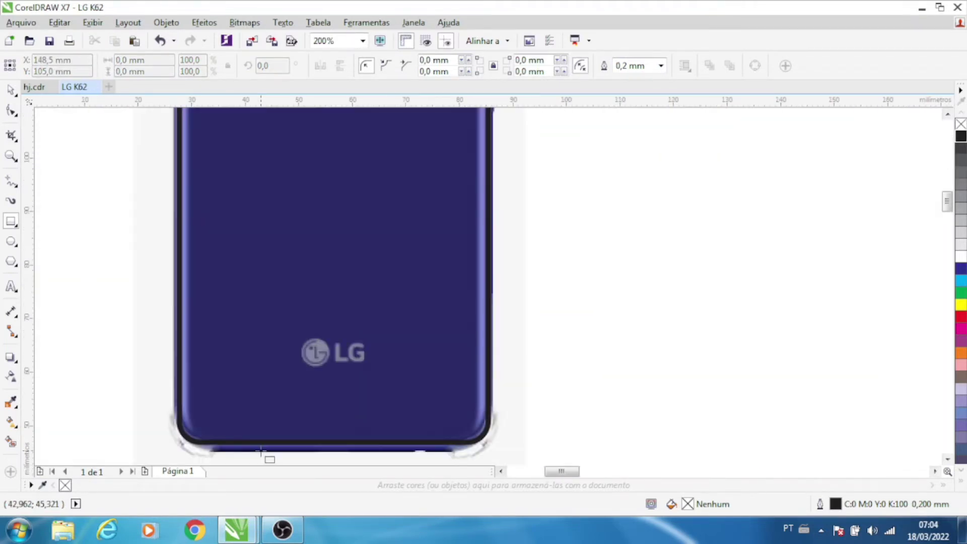
pyautogui.scroll(1, 322, 443)
pyautogui.click(339, 446)
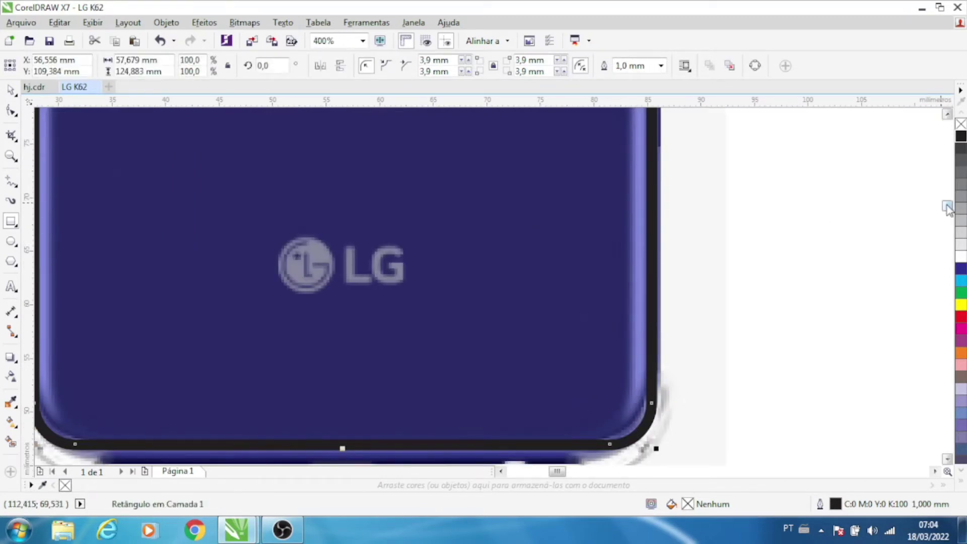
pyautogui.moveTo(947, 207); pyautogui.dragTo(949, 214)
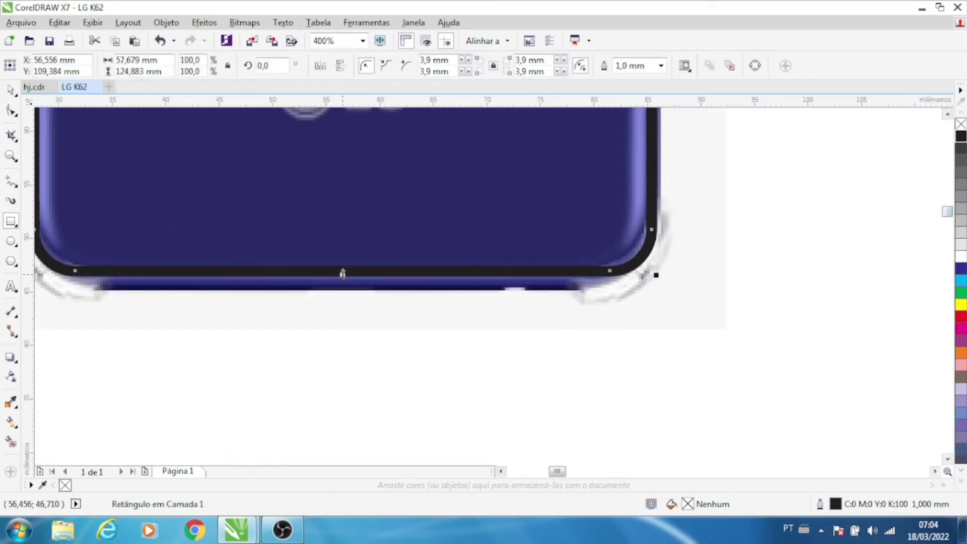
pyautogui.moveTo(343, 275); pyautogui.dragTo(344, 286)
pyautogui.scroll(-3, 344, 287)
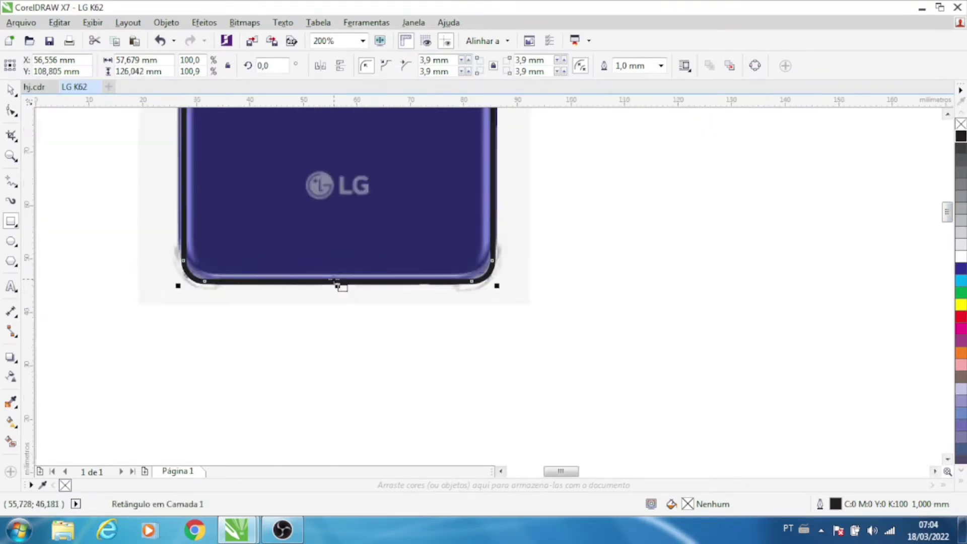
# Draw a rectangle about 18.2 × 26.5 mm around the phone's camera module.
pyautogui.scroll(2, 278, 145)
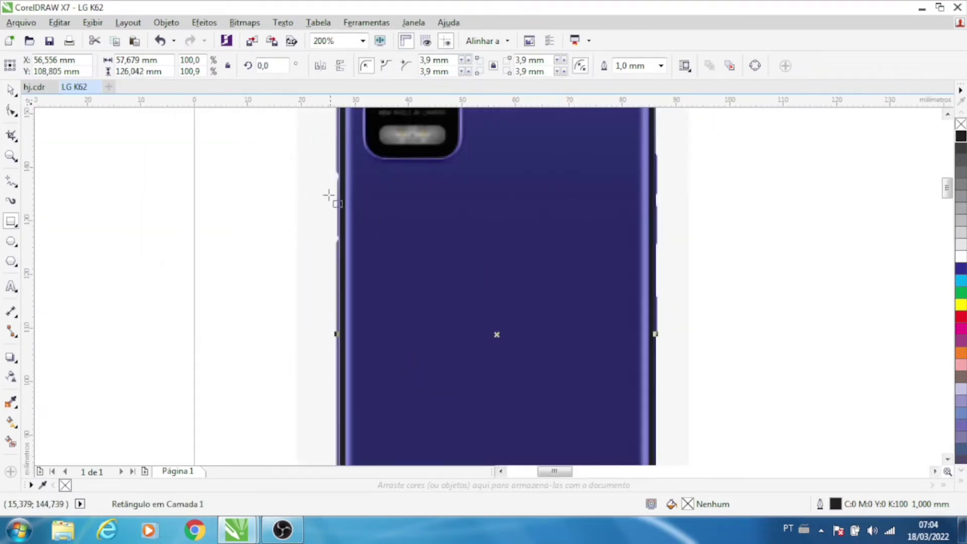
pyautogui.scroll(-1, 334, 190)
pyautogui.scroll(-1, 378, 156)
pyautogui.scroll(2, 378, 151)
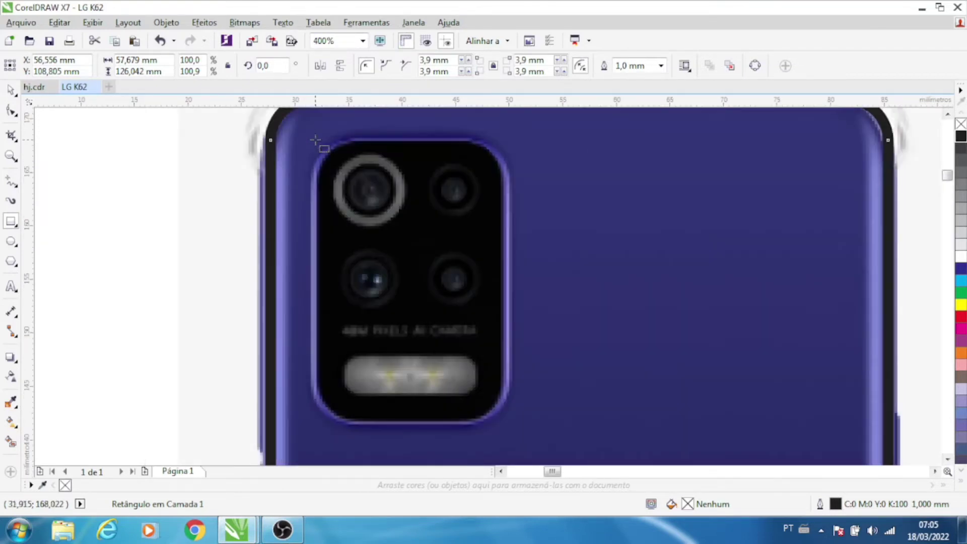
pyautogui.scroll(1, 322, 143)
pyautogui.moveTo(316, 140); pyautogui.dragTo(511, 425)
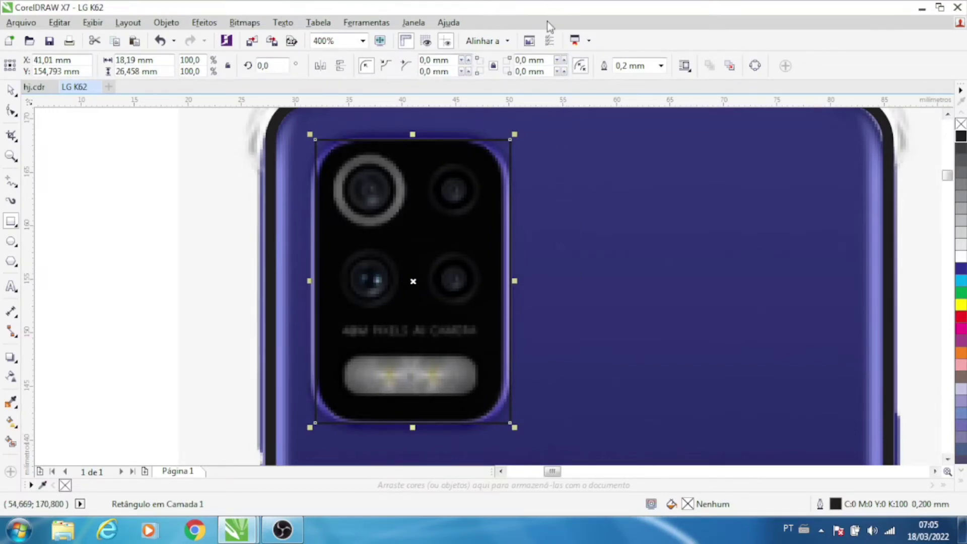
# Round all four corners of the camera module rectangle to a 4.4 mm radius.
pyautogui.click(563, 59)
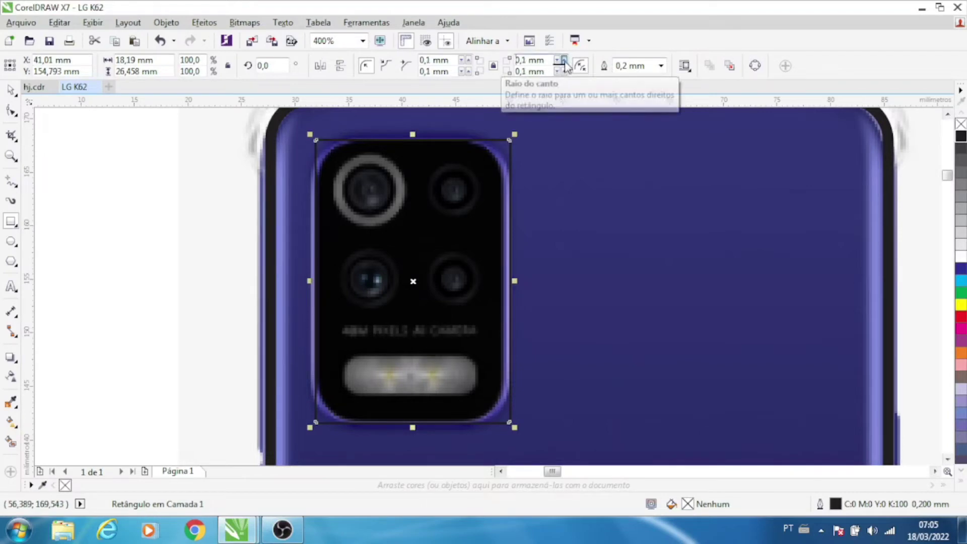
pyautogui.click(564, 59)
pyautogui.click(563, 59)
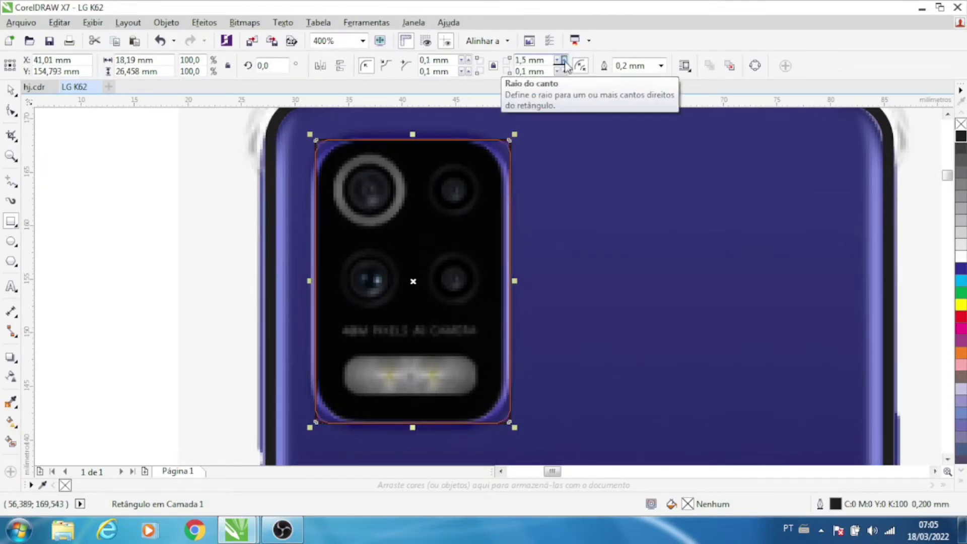
pyautogui.click(564, 60)
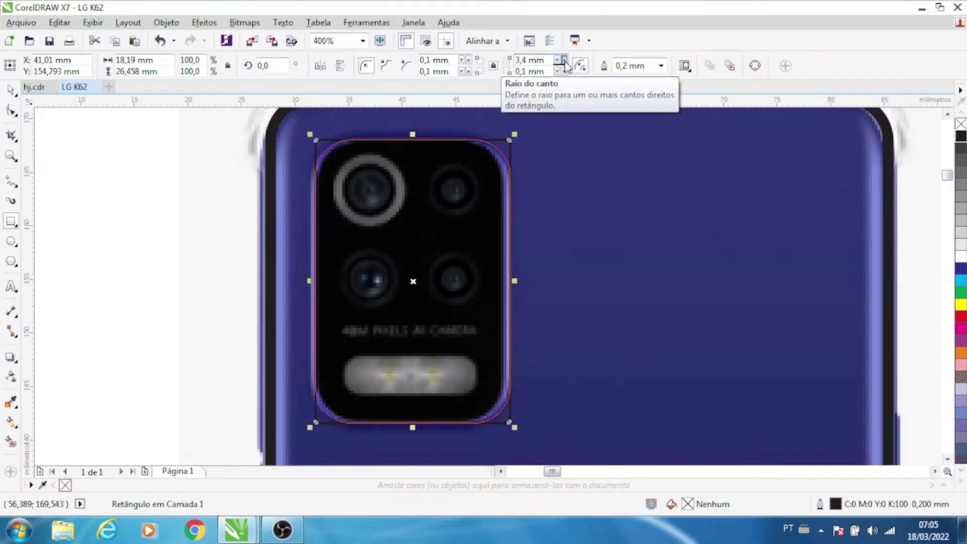
pyautogui.click(565, 59)
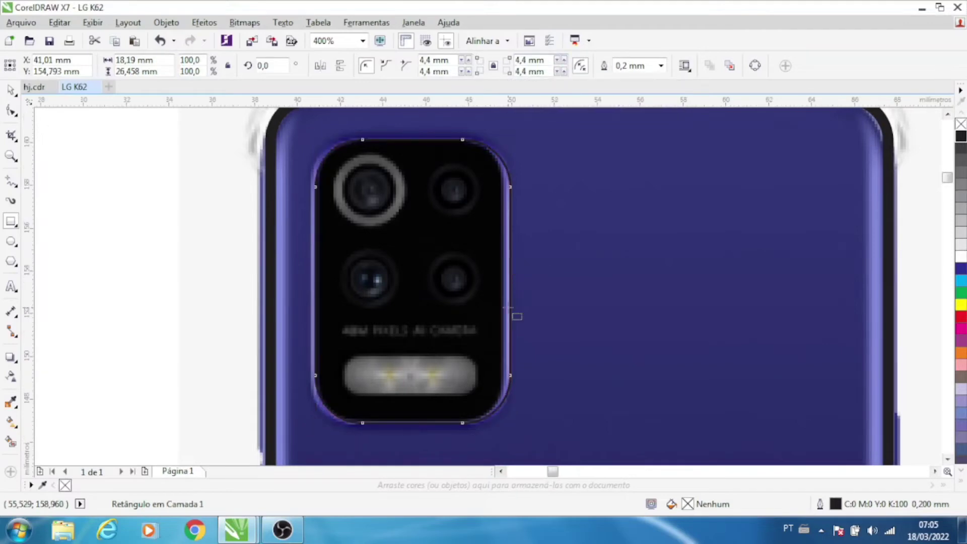
# Pull the camera rectangle's right edge inward to fit the module, narrowing it to about 17.8 mm.
pyautogui.scroll(1, 512, 282)
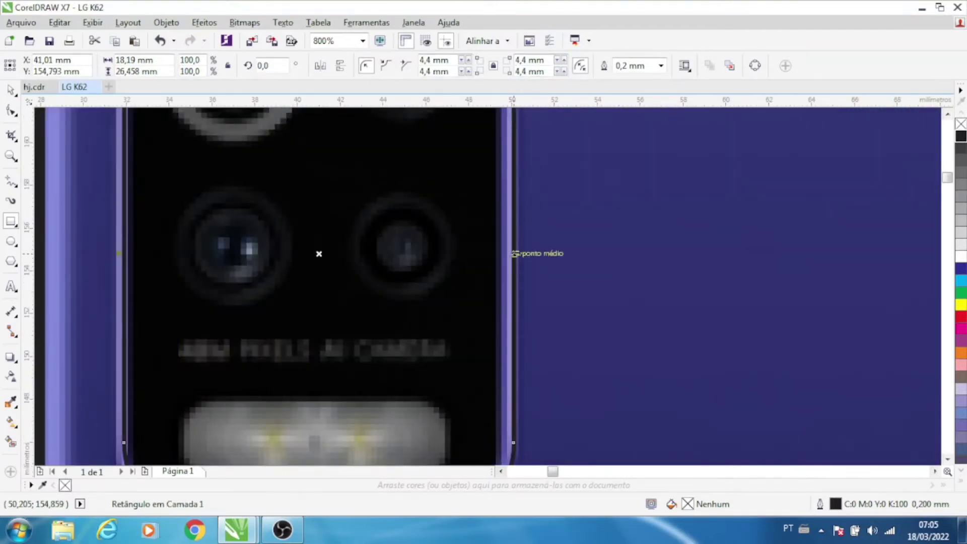
pyautogui.moveTo(514, 253); pyautogui.dragTo(509, 254)
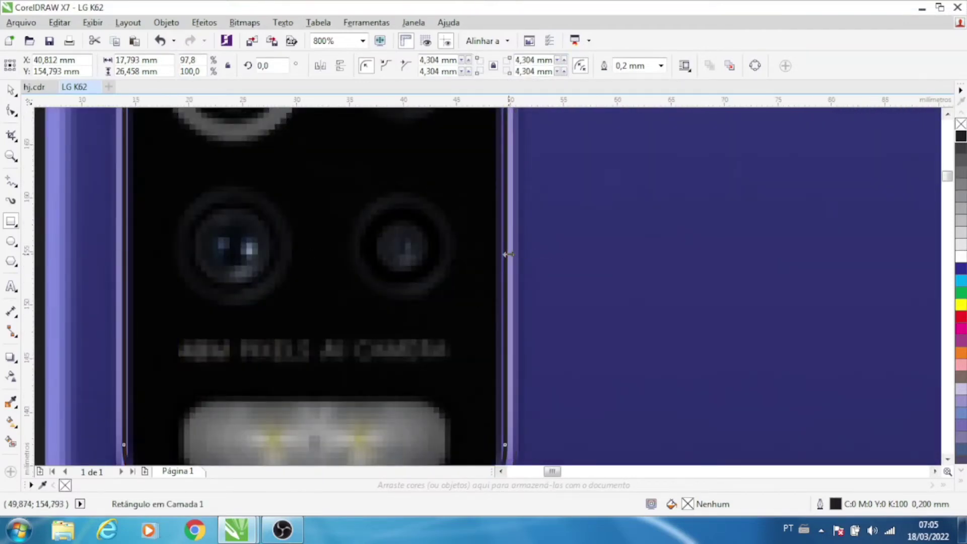
pyautogui.scroll(-2, 509, 254)
pyautogui.scroll(-1, 499, 322)
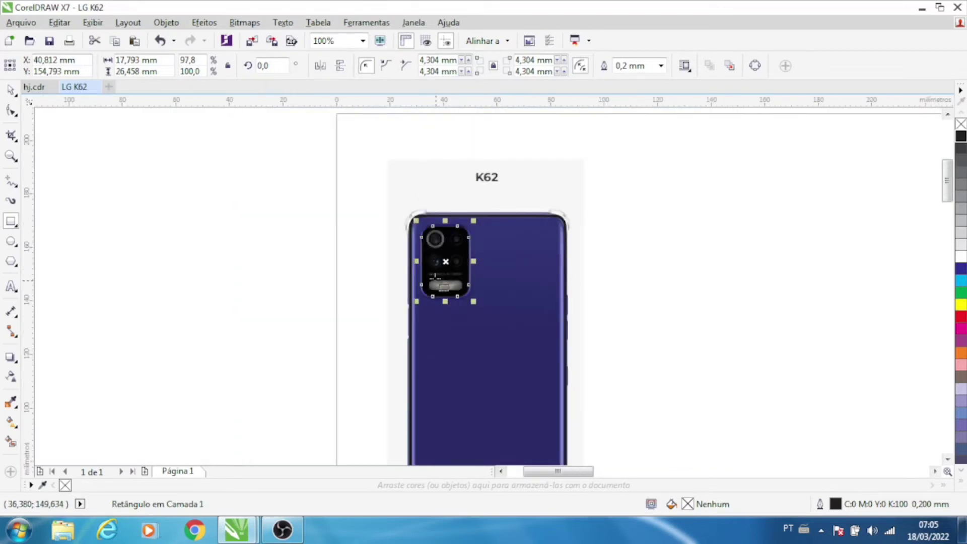
# Move the LG-K62 picture off the page to its left, centred at about X -91 mm, Y 124 mm, leaving the outlines in place.
pyautogui.click(12, 93)
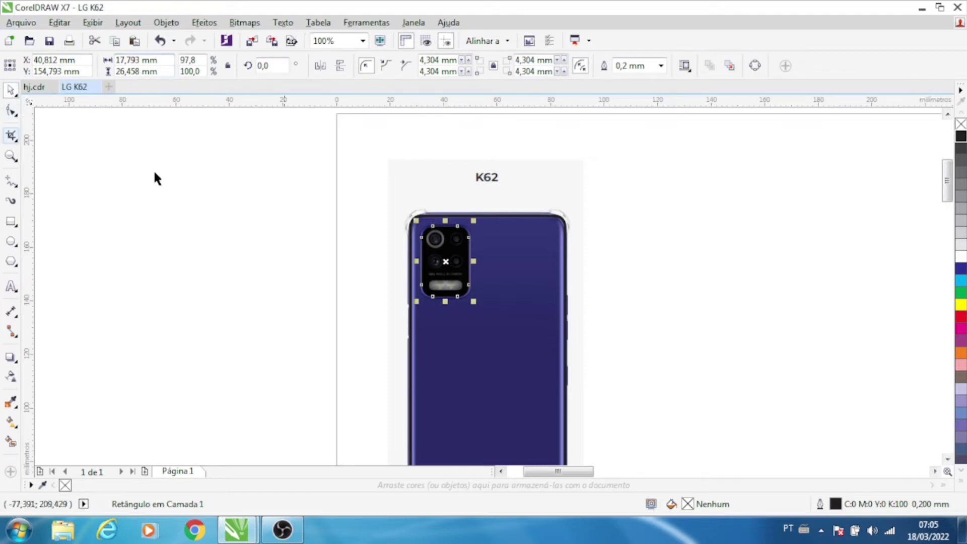
pyautogui.click(469, 184)
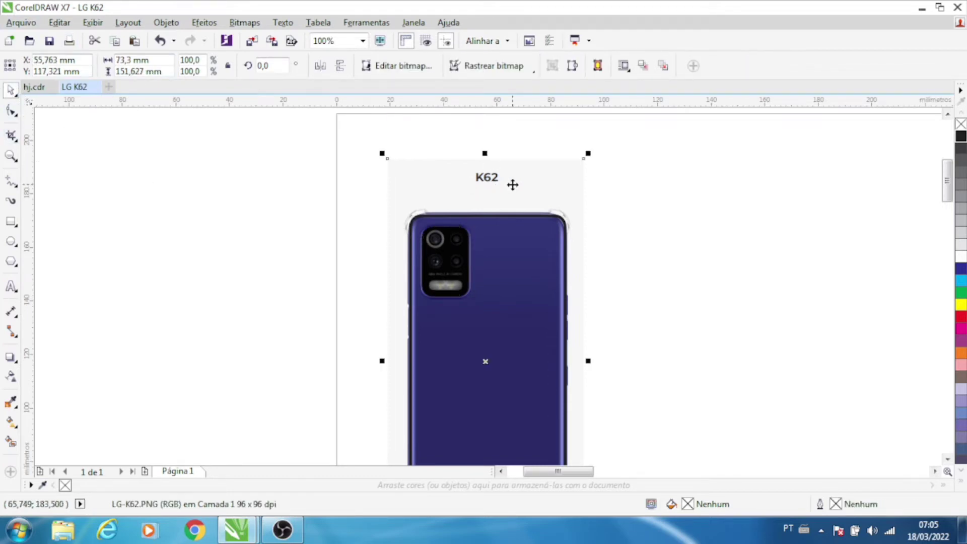
pyautogui.moveTo(513, 185)
pyautogui.mouseDown()
pyautogui.moveTo(313, 186)
pyautogui.moveTo(120, 166)
pyautogui.mouseUp()
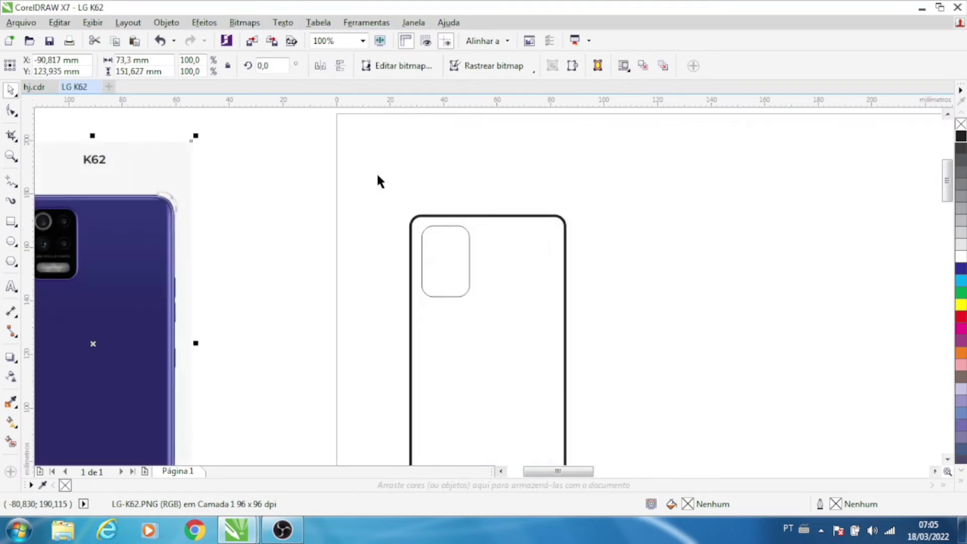
# Group the phone body and camera outlines and move the group to the page's left edge, centred at about X 29.6 mm, Y 107.2 mm.
pyautogui.scroll(-1, 371, 169)
pyautogui.moveTo(364, 161); pyautogui.dragTo(521, 383)
pyautogui.rightClick(406, 303)
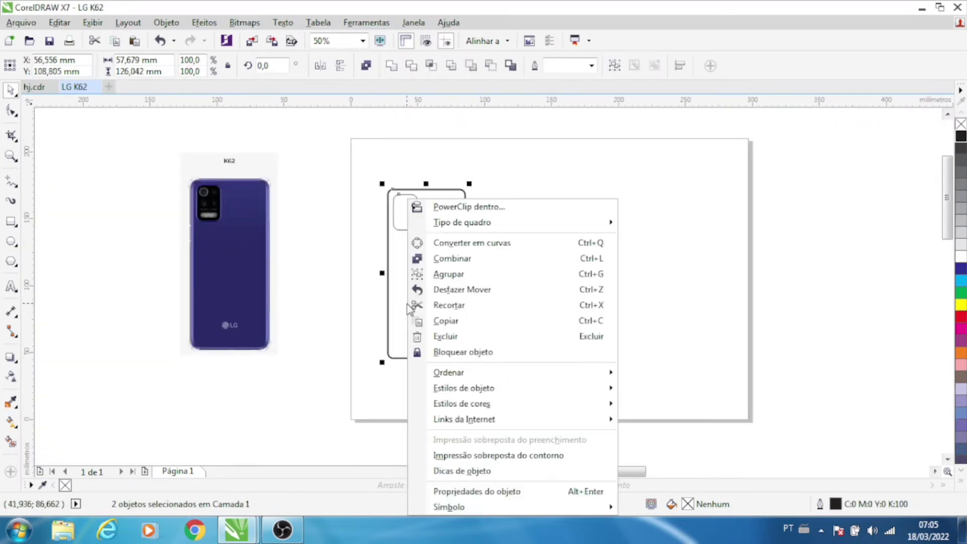
pyautogui.click(454, 276)
pyautogui.moveTo(425, 287)
pyautogui.mouseDown()
pyautogui.moveTo(492, 286)
pyautogui.moveTo(406, 292)
pyautogui.mouseUp()
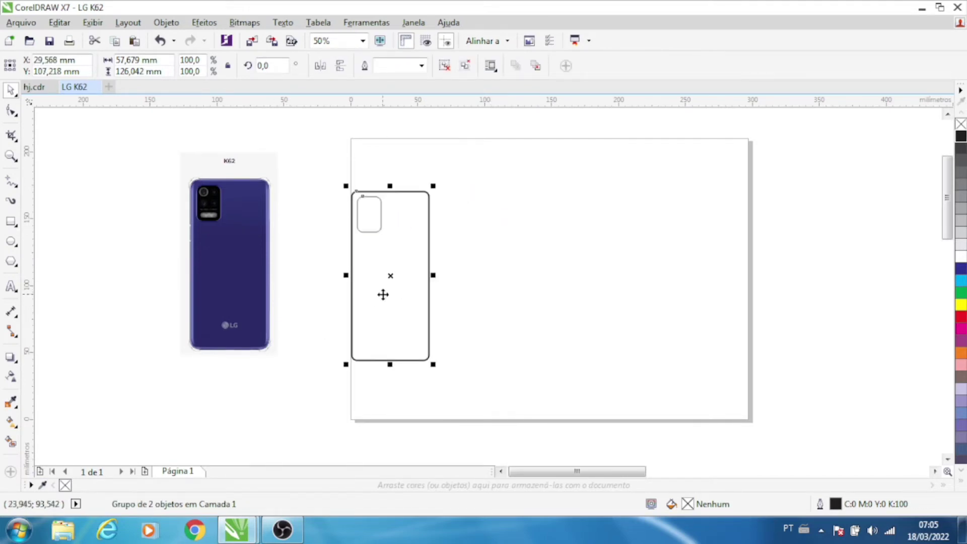
# Copy the grouped phone outline and paste duplicates of it in place.
pyautogui.rightClick(390, 300)
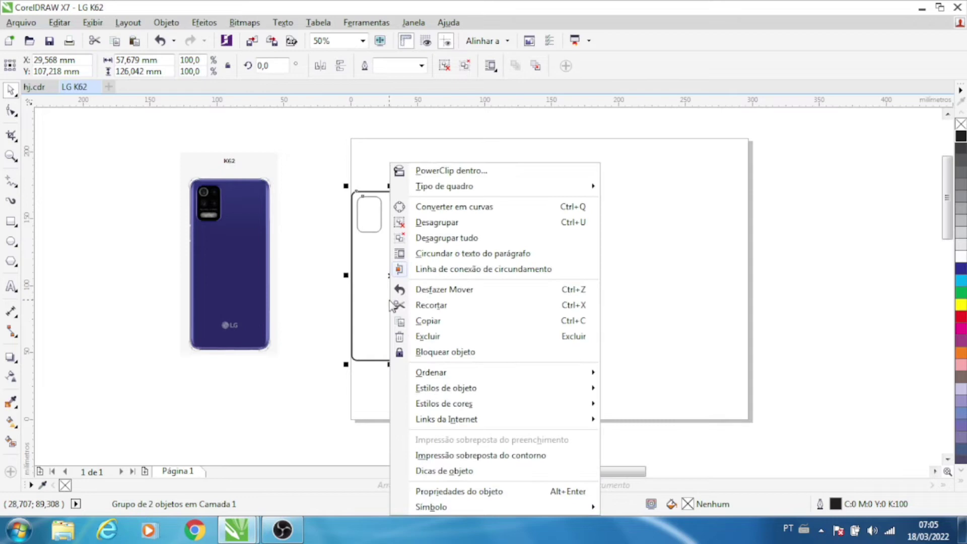
pyautogui.click(434, 322)
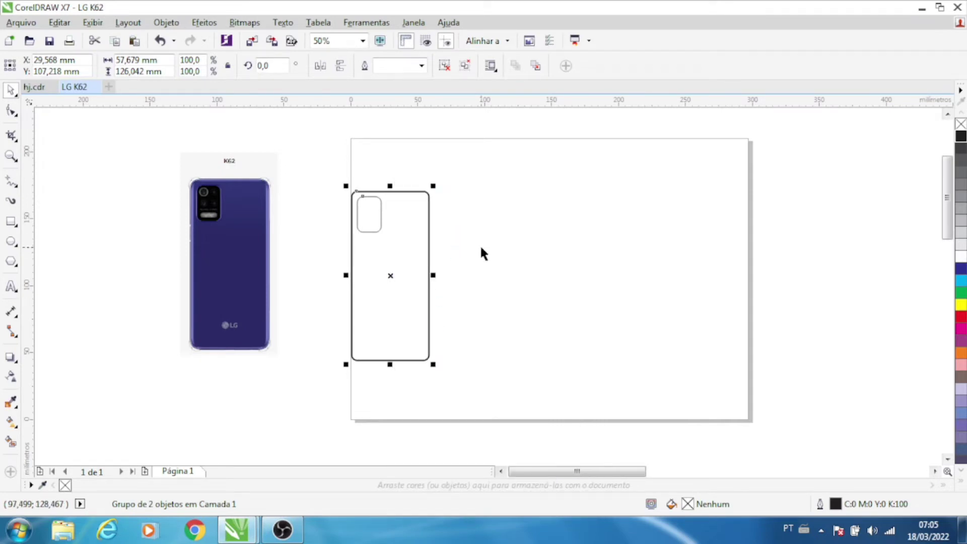
pyautogui.hotkey('ctrl', 'v')
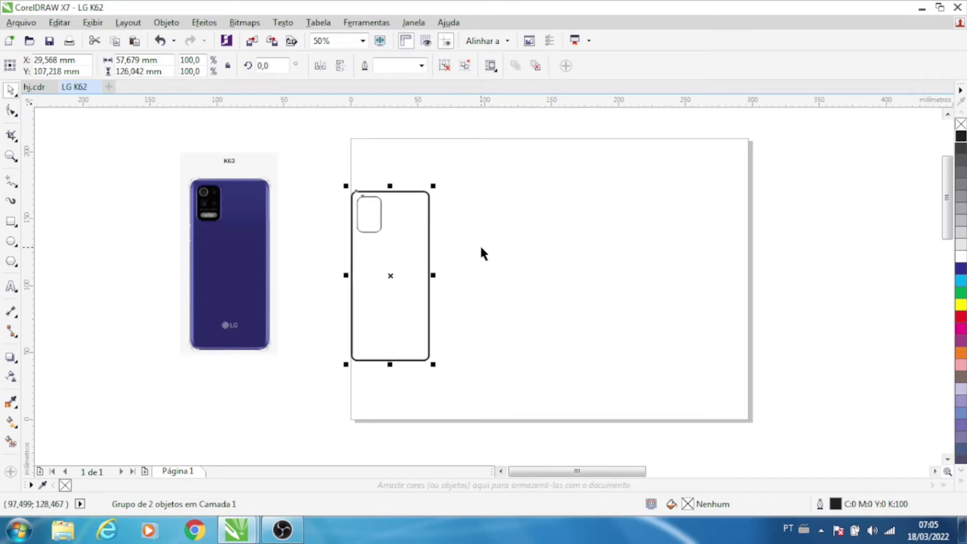
pyautogui.rightClick(468, 220)
pyautogui.click(514, 317)
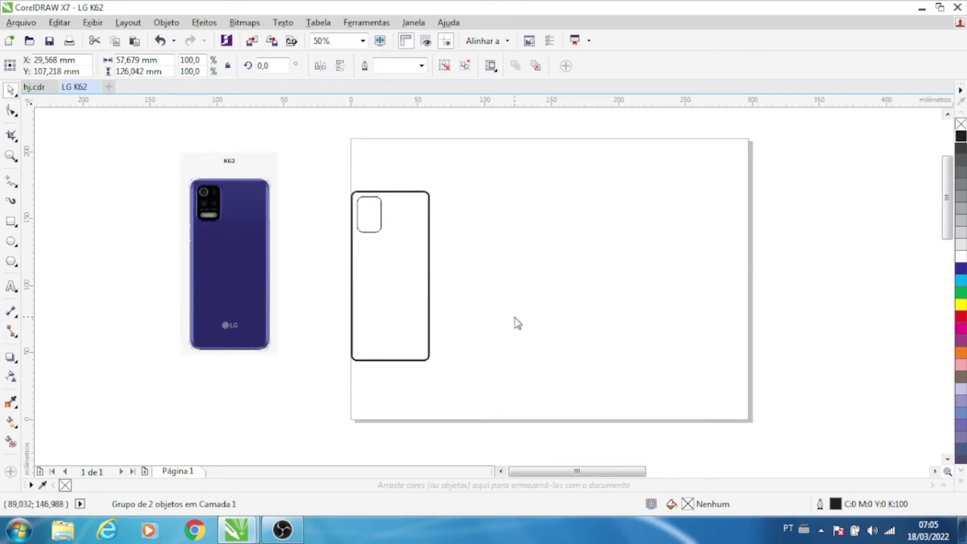
# Spread three phone outline copies across the page, centred at about X 114, 187 and 262 mm.
pyautogui.click(429, 296)
pyautogui.moveTo(361, 285); pyautogui.dragTo(475, 281)
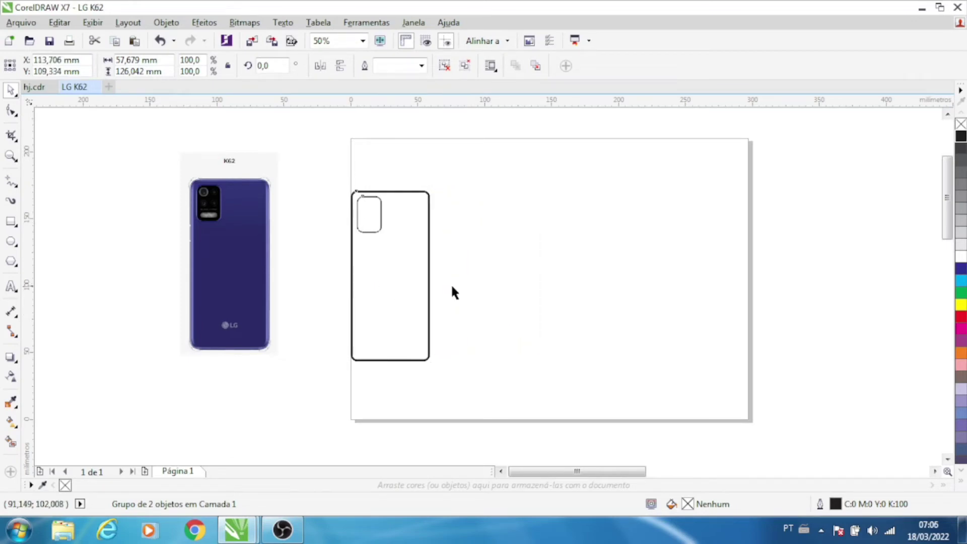
pyautogui.moveTo(392, 288); pyautogui.dragTo(603, 290)
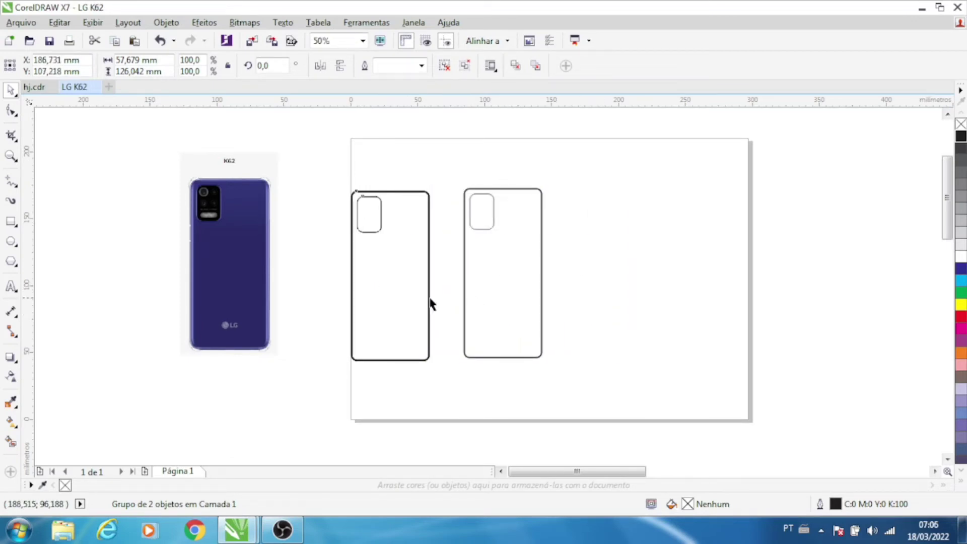
pyautogui.moveTo(391, 300); pyautogui.dragTo(700, 295)
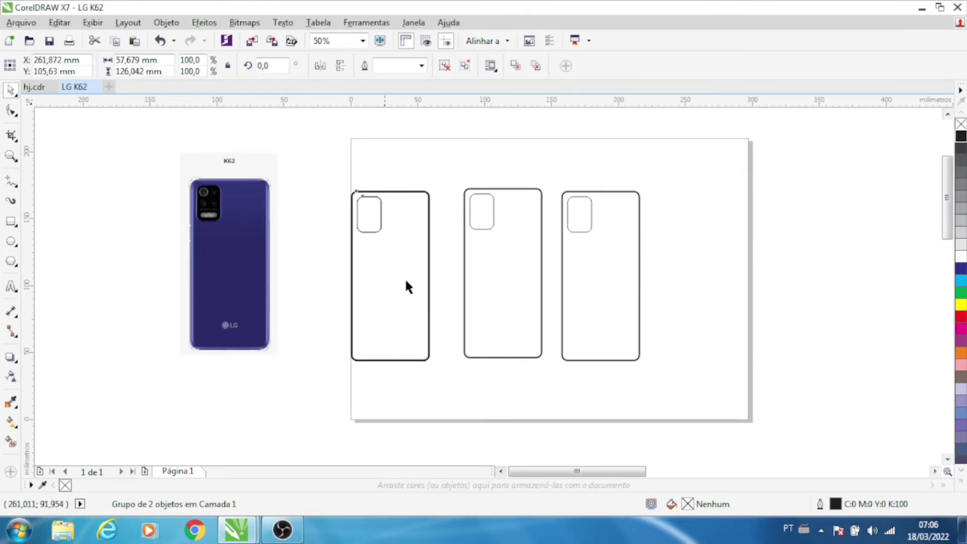
# Group the remaining outline with the LG K62 picture beside it and move them clear of the page, to about X -160 mm, Y 124 mm.
pyautogui.moveTo(318, 168); pyautogui.dragTo(443, 365)
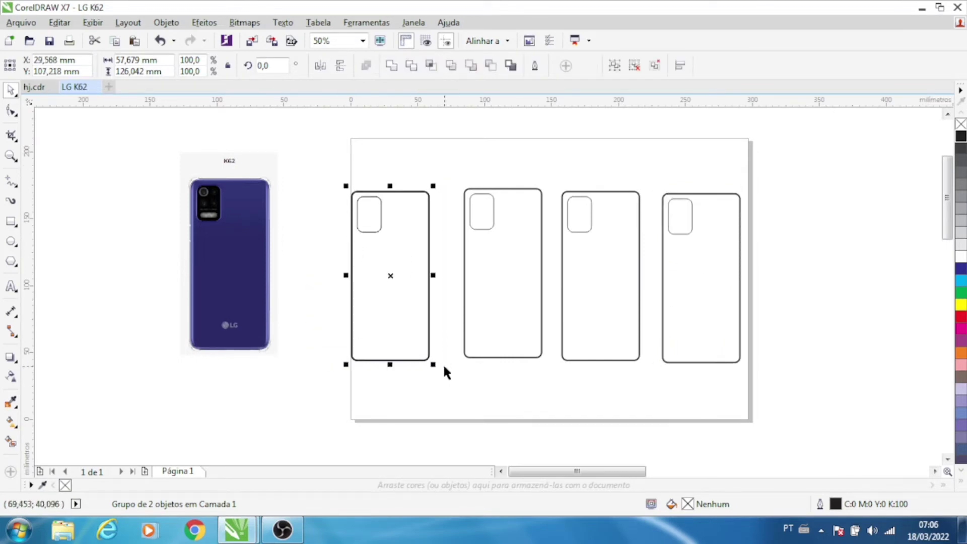
pyautogui.moveTo(391, 323); pyautogui.dragTo(320, 301)
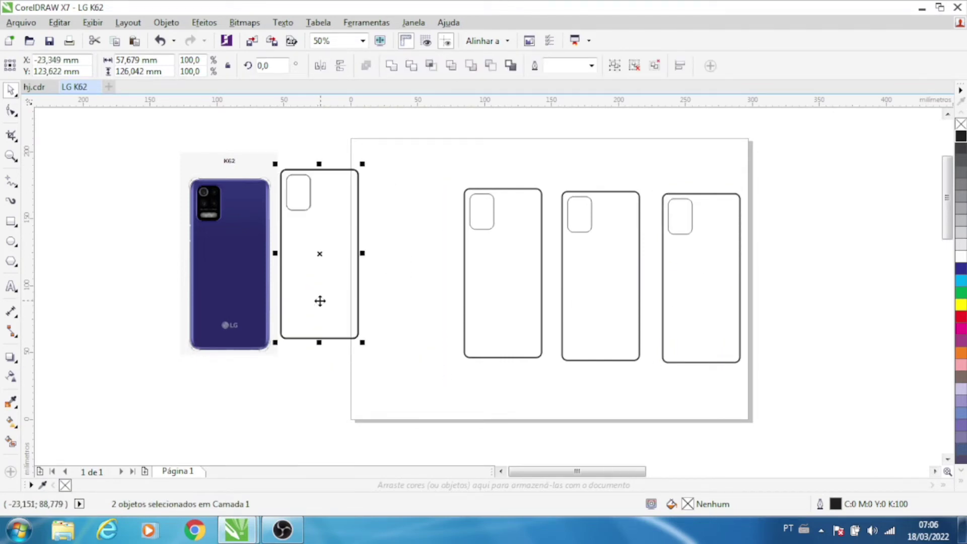
pyautogui.moveTo(99, 119); pyautogui.dragTo(389, 370)
pyautogui.rightClick(331, 289)
pyautogui.click(353, 274)
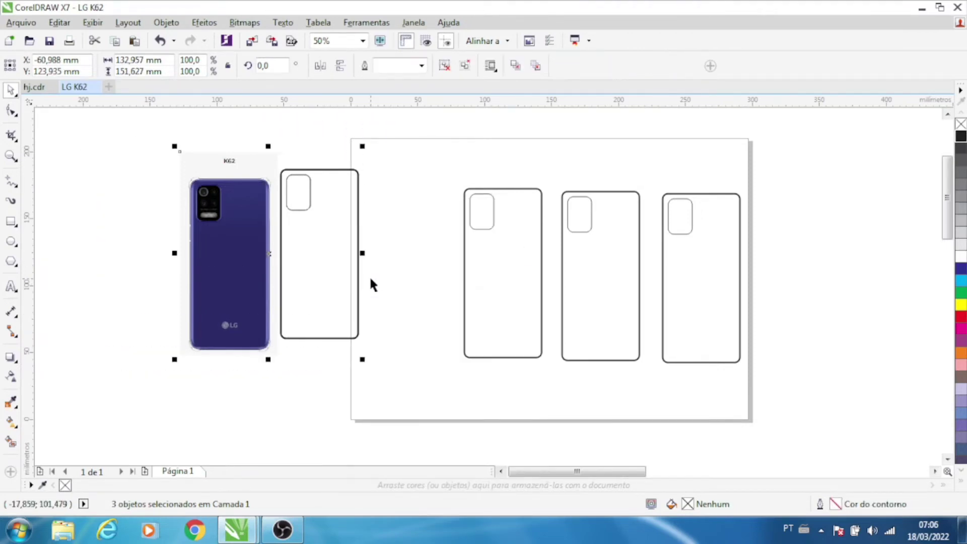
pyautogui.moveTo(328, 276); pyautogui.dragTo(196, 277)
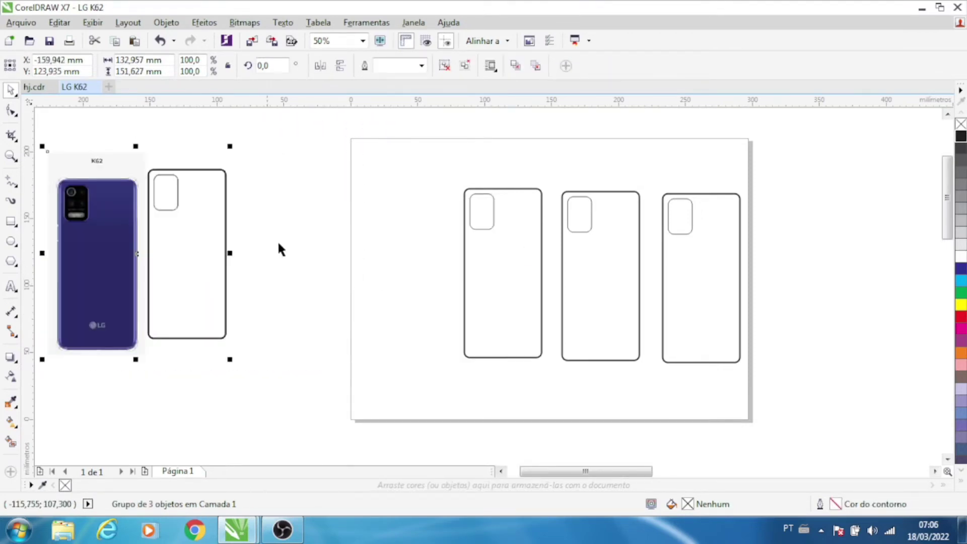
# Save the drawing to the desktop as LG K62 in CDR format, version 17.0.
pyautogui.click(49, 42)
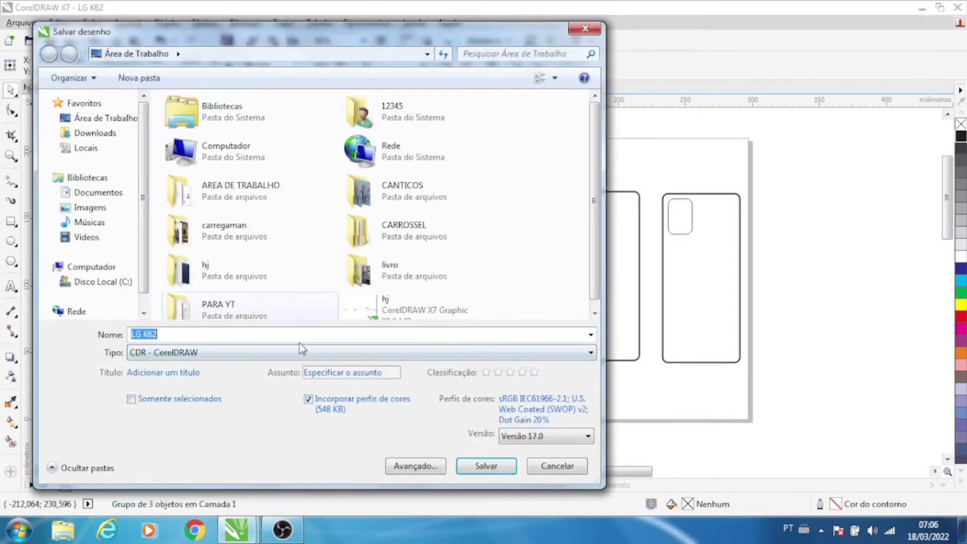
pyautogui.click(498, 461)
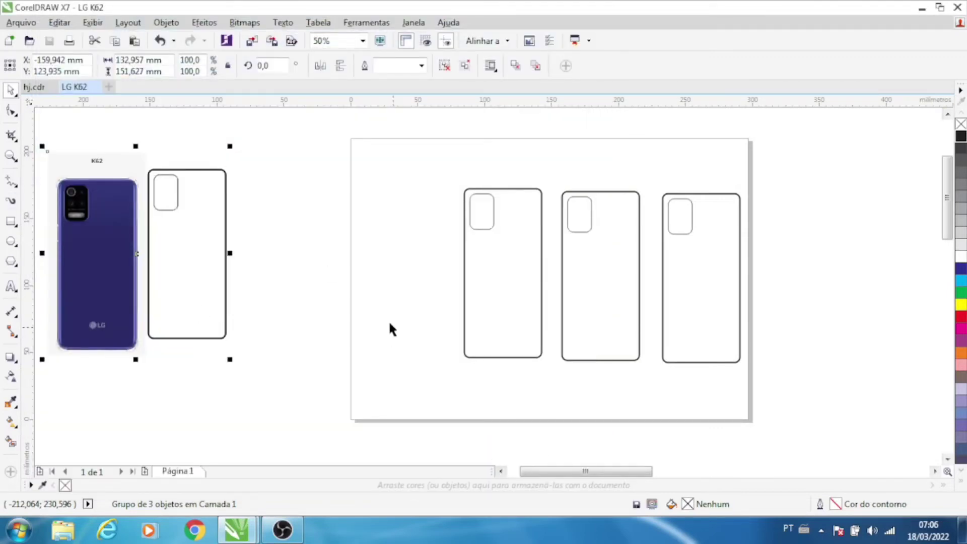
# Scale the three stacked astronaut images down together to about 198.5 × 352.9 mm overall, keeping their proportions.
pyautogui.scroll(-1, 389, 320)
pyautogui.scroll(-1, 586, 299)
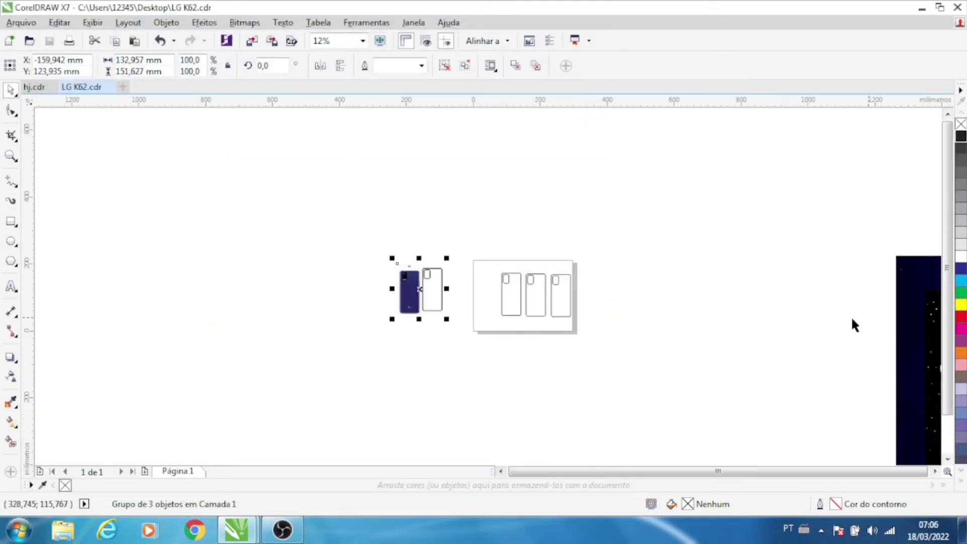
pyautogui.scroll(-2, 738, 284)
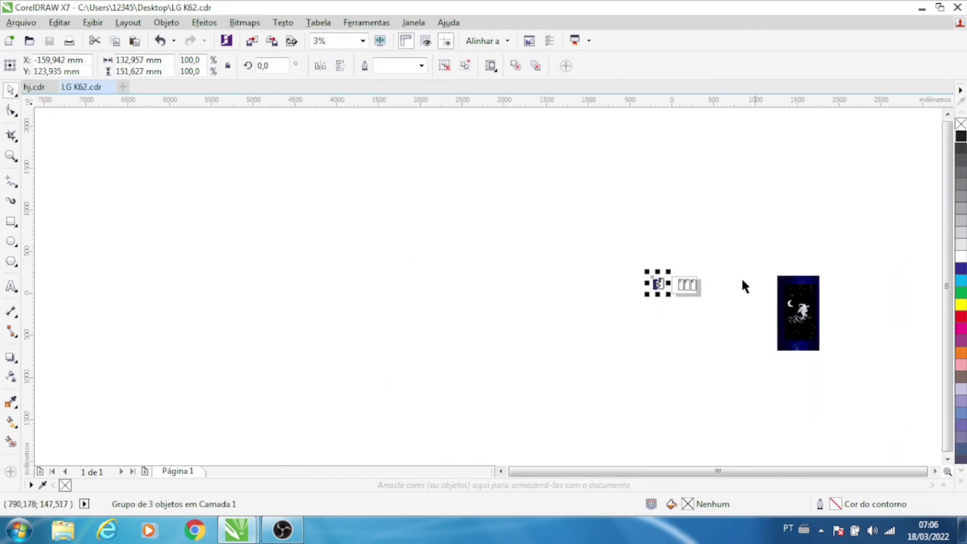
pyautogui.moveTo(751, 251); pyautogui.dragTo(805, 318)
pyautogui.hotkey('shift', 'F2')
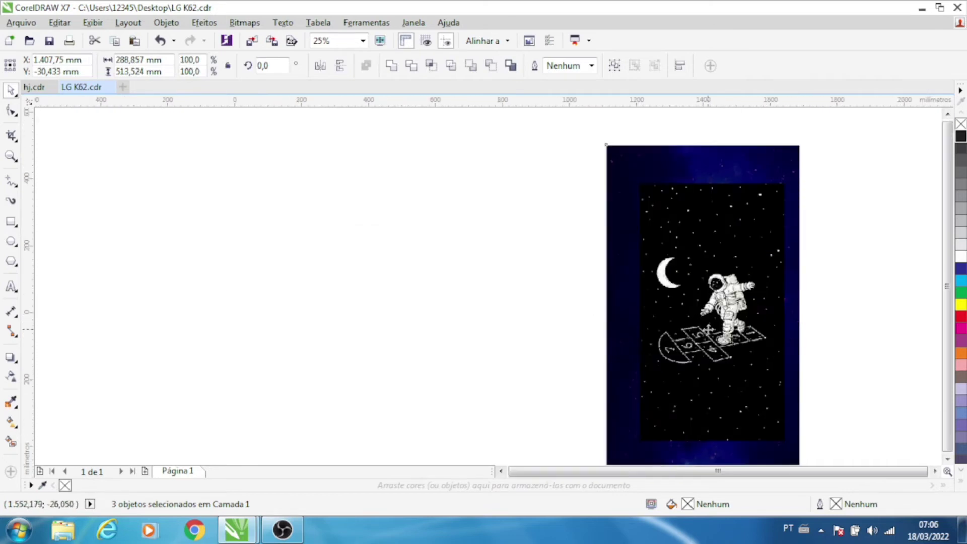
pyautogui.scroll(-2, 708, 329)
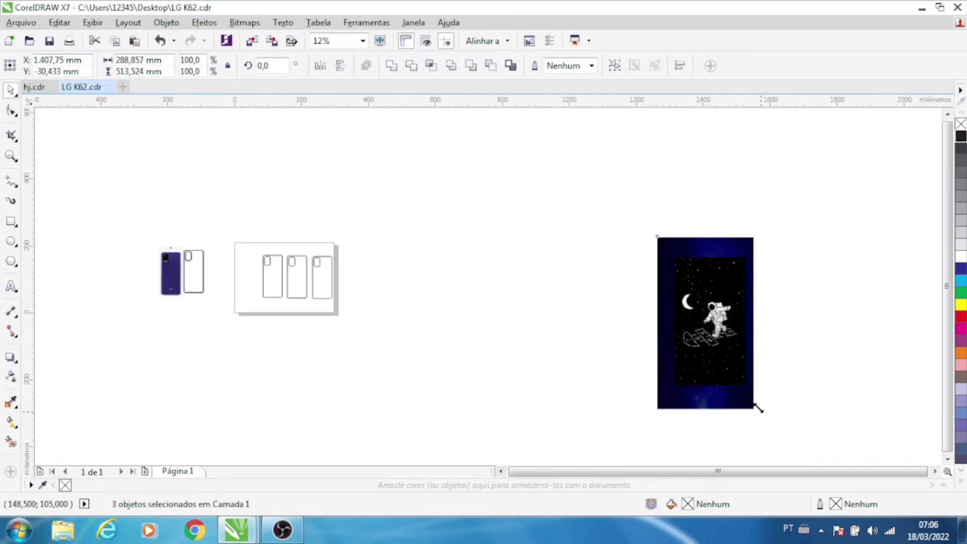
pyautogui.moveTo(756, 407); pyautogui.dragTo(723, 355)
pyautogui.click(582, 304)
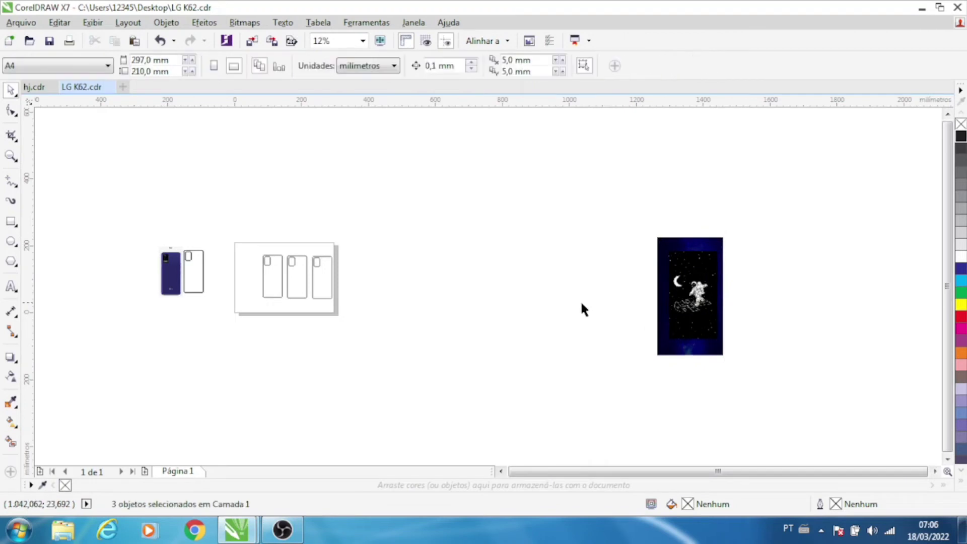
# PowerClip the black-and-white hopscotch astronaut image inside the first phone outline on the page.
pyautogui.click(699, 291)
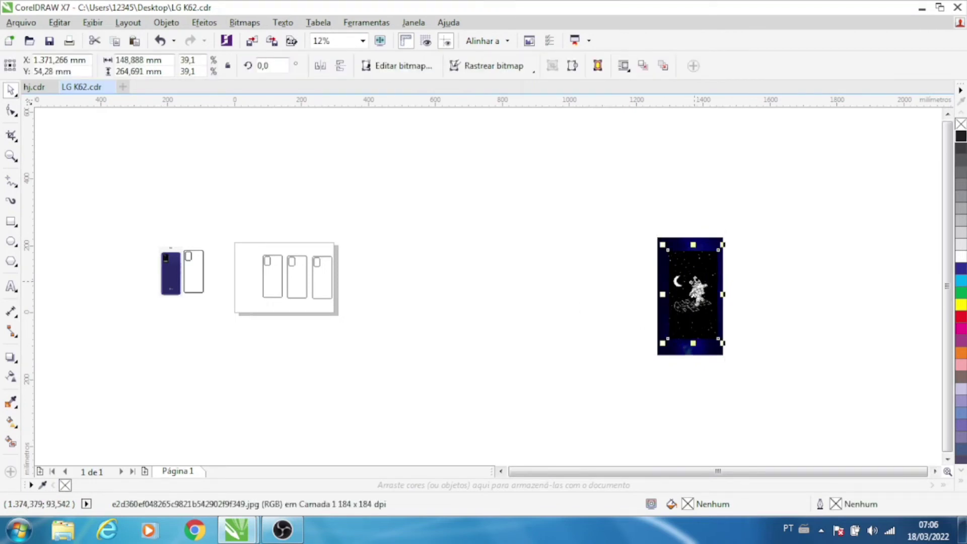
pyautogui.rightClick(695, 292)
pyautogui.click(705, 125)
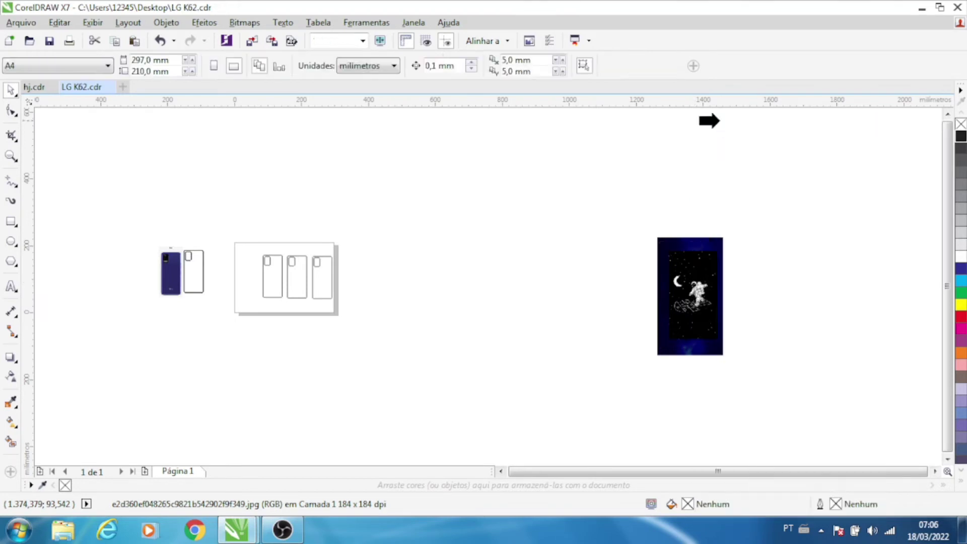
pyautogui.click(272, 280)
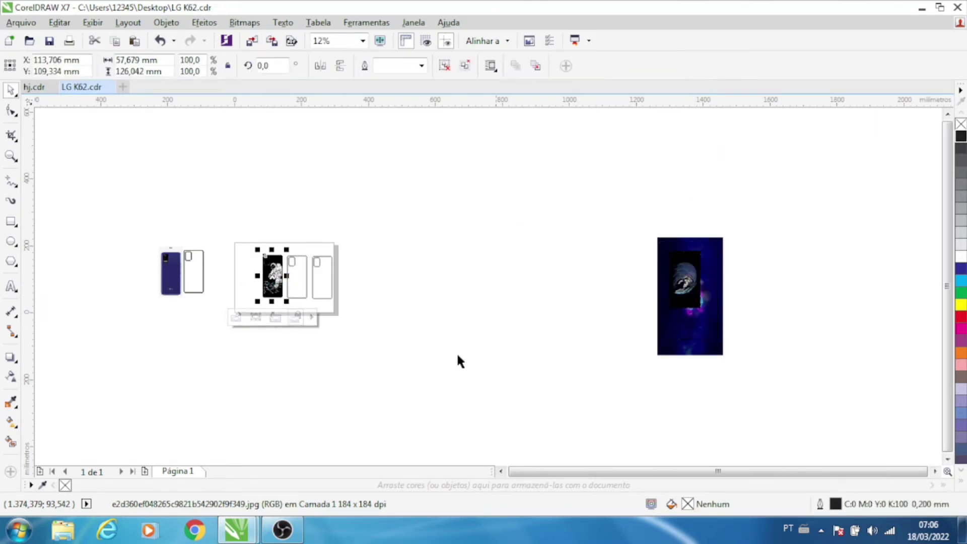
# PowerClip the surfing astronaut image inside the middle phone outline.
pyautogui.click(685, 283)
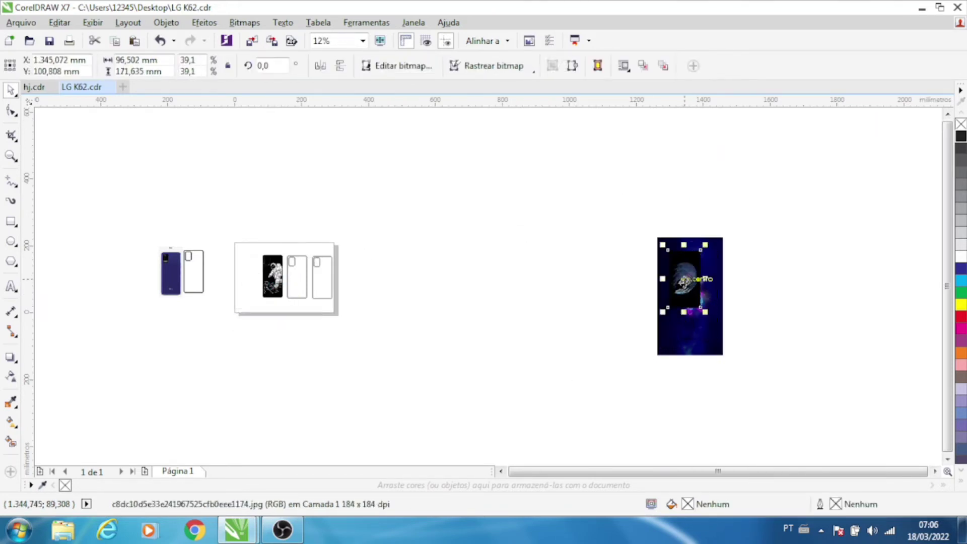
pyautogui.rightClick(684, 283)
pyautogui.click(720, 124)
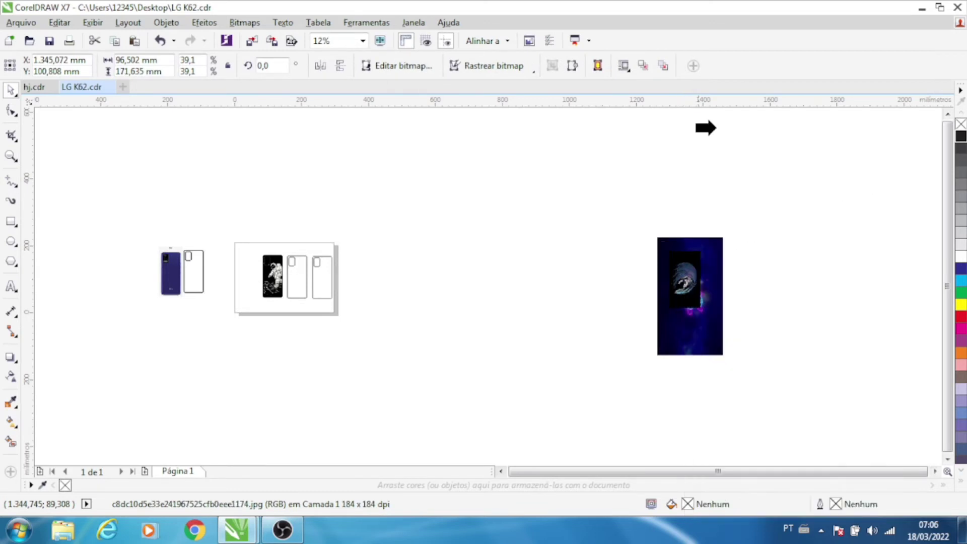
pyautogui.click(295, 277)
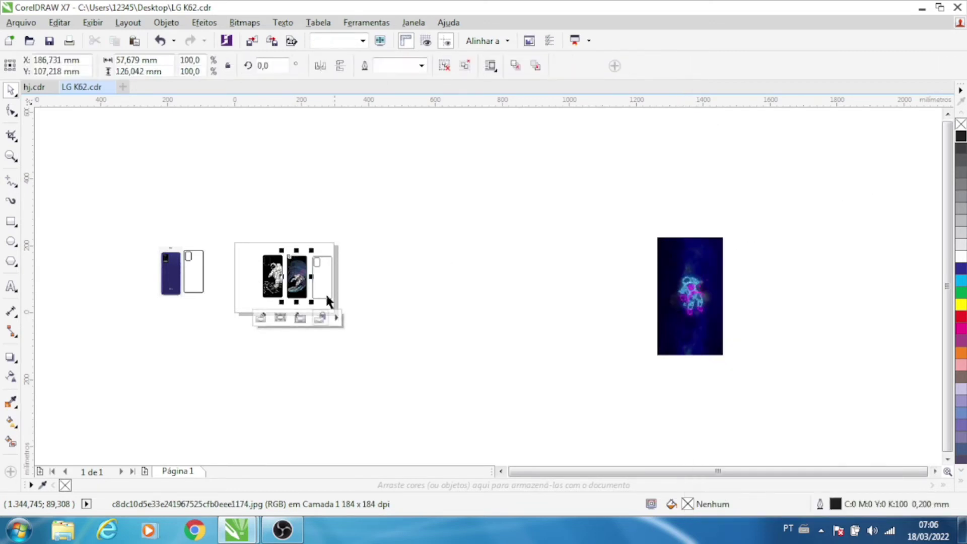
# PowerClip the neon astronaut image inside the last phone outline on the page.
pyautogui.click(704, 288)
pyautogui.rightClick(704, 287)
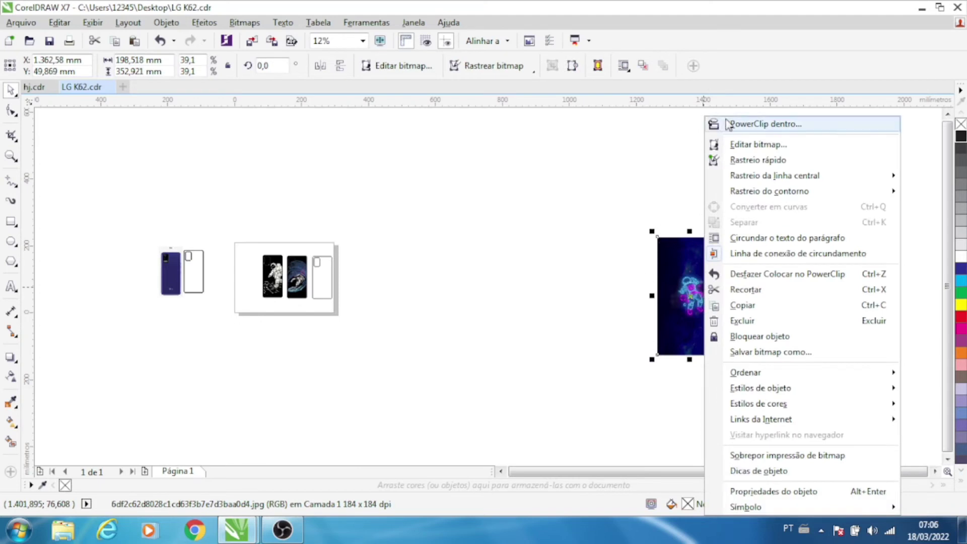
pyautogui.click(744, 126)
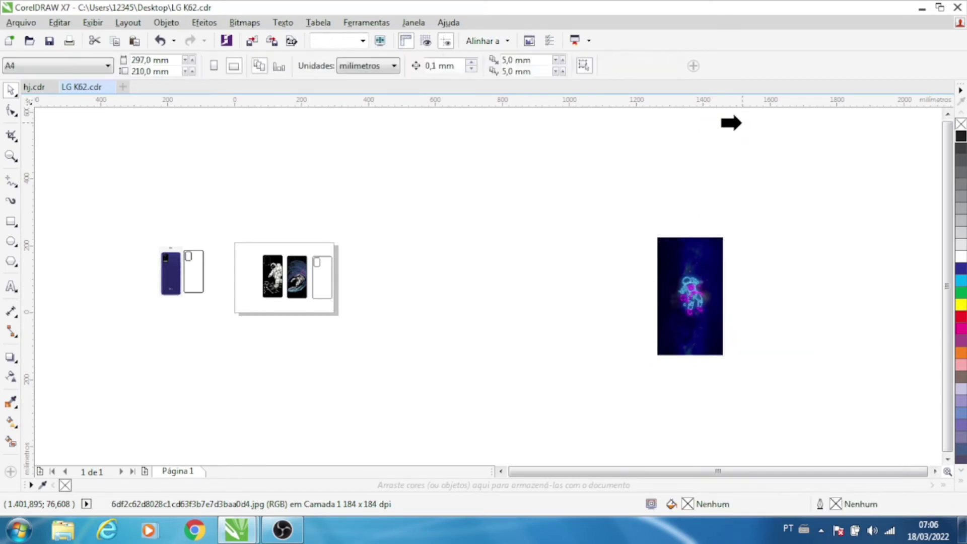
pyautogui.click(319, 280)
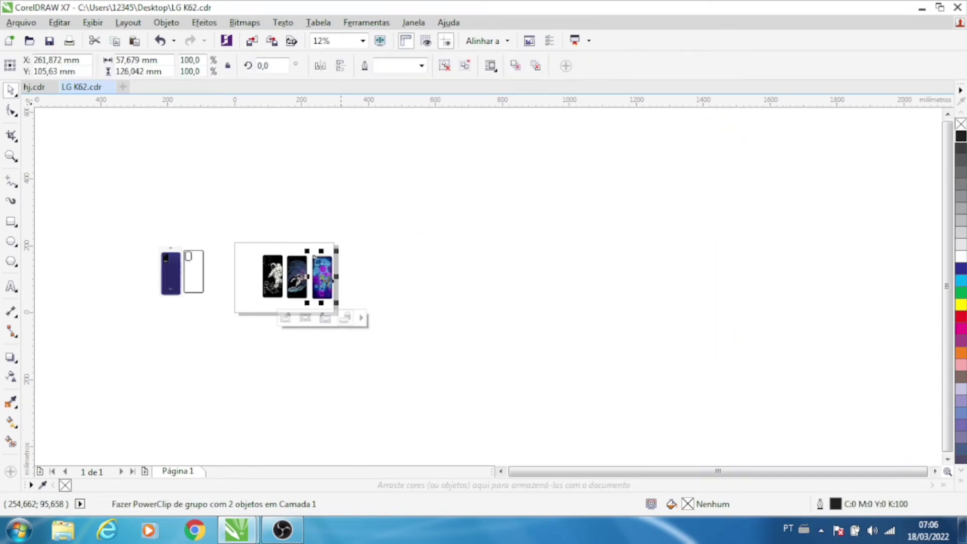
# Examine how the three astronaut images sit inside the phone outlines, including around the camera cutouts.
pyautogui.click(334, 266)
pyautogui.scroll(3, 333, 266)
pyautogui.scroll(2, 301, 298)
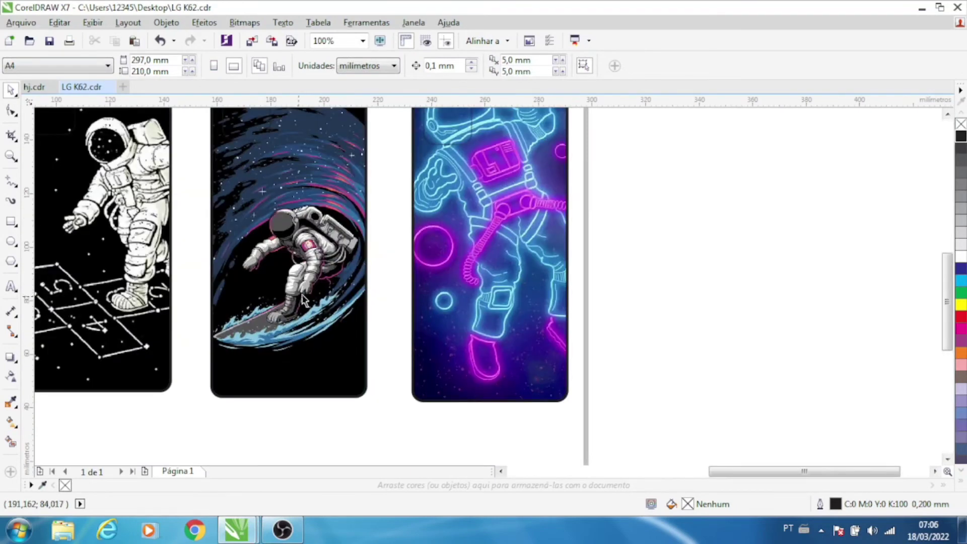
pyautogui.scroll(-2, 283, 309)
pyautogui.scroll(2, 262, 212)
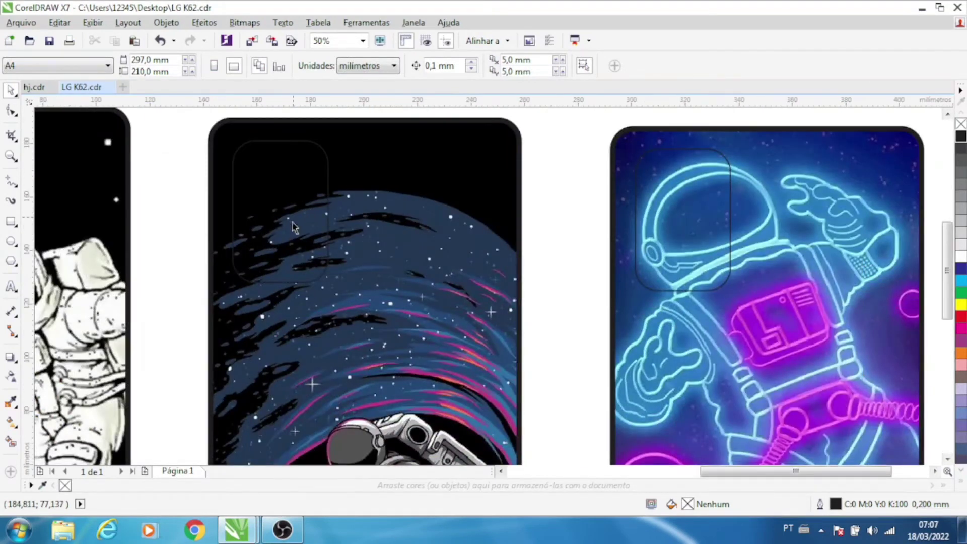
pyautogui.scroll(-4, 296, 232)
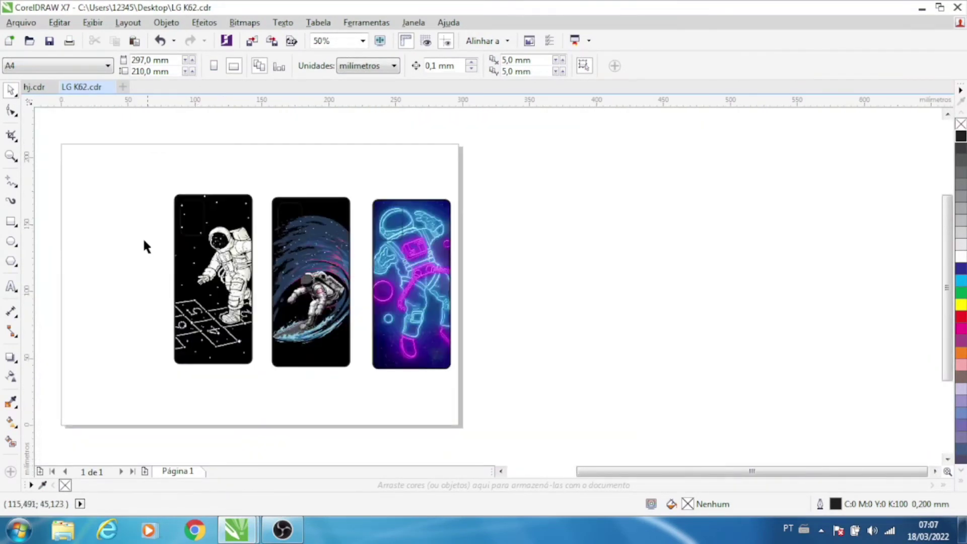
pyautogui.scroll(2, 439, 249)
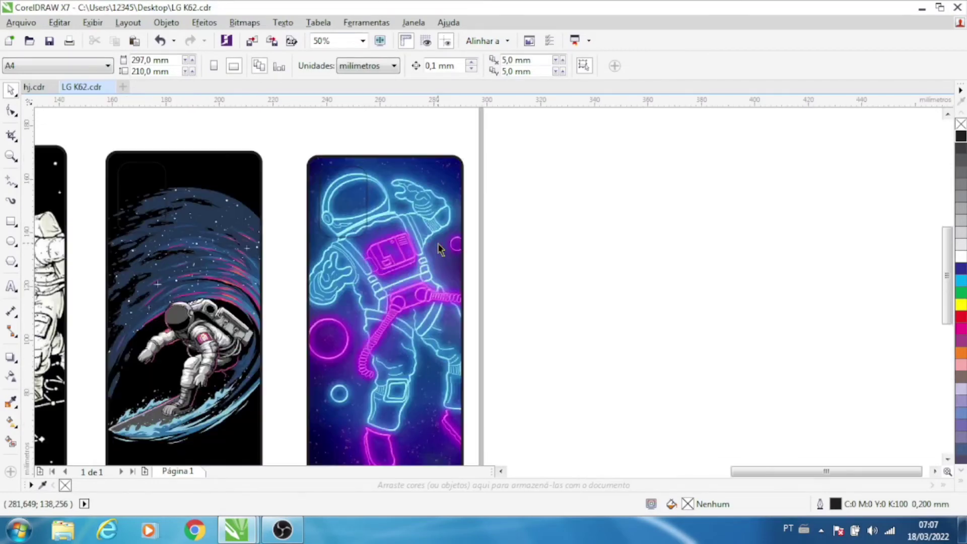
pyautogui.scroll(-2, 431, 246)
# Fit the neon astronaut image proportionally inside the last phone outline, with the content filling the frame proportionally.
pyautogui.click(431, 246)
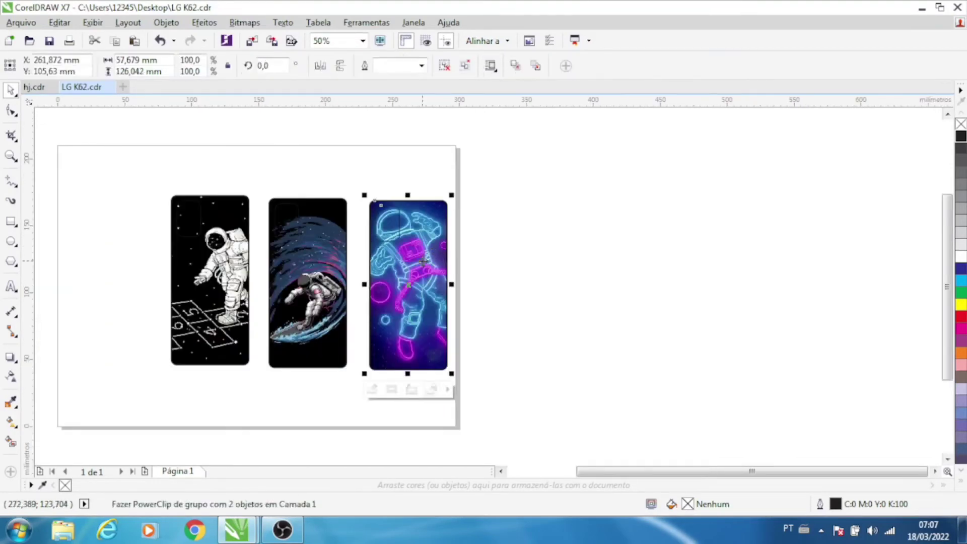
pyautogui.rightClick(424, 261)
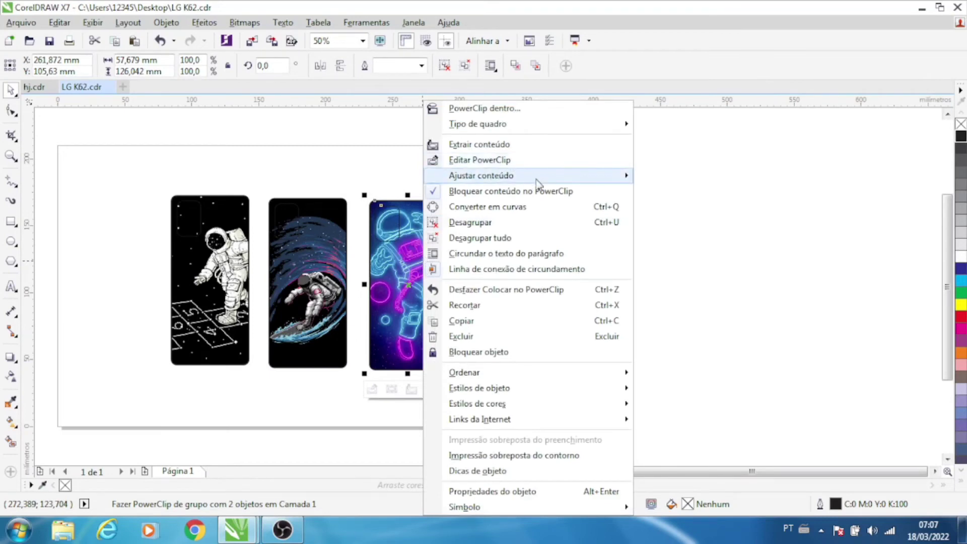
pyautogui.moveTo(538, 182)
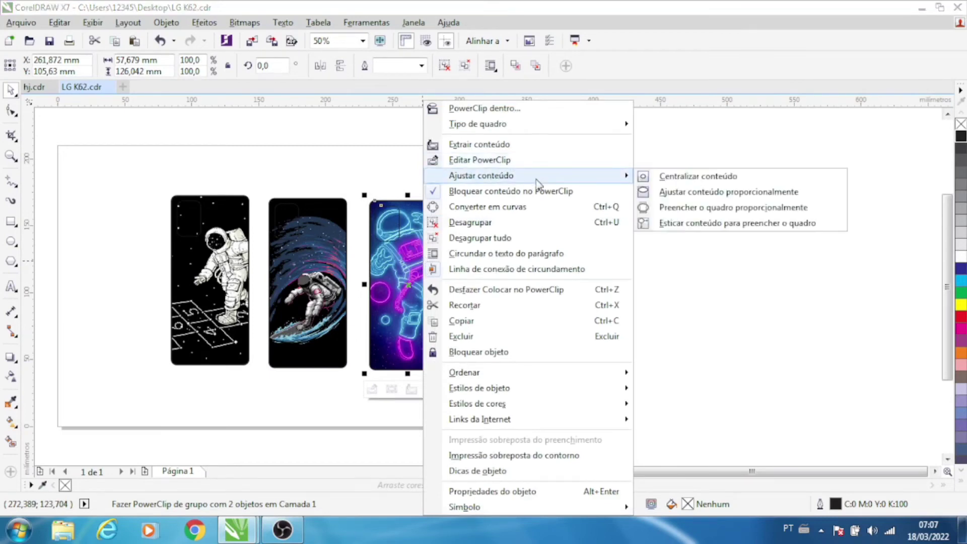
pyautogui.click(690, 194)
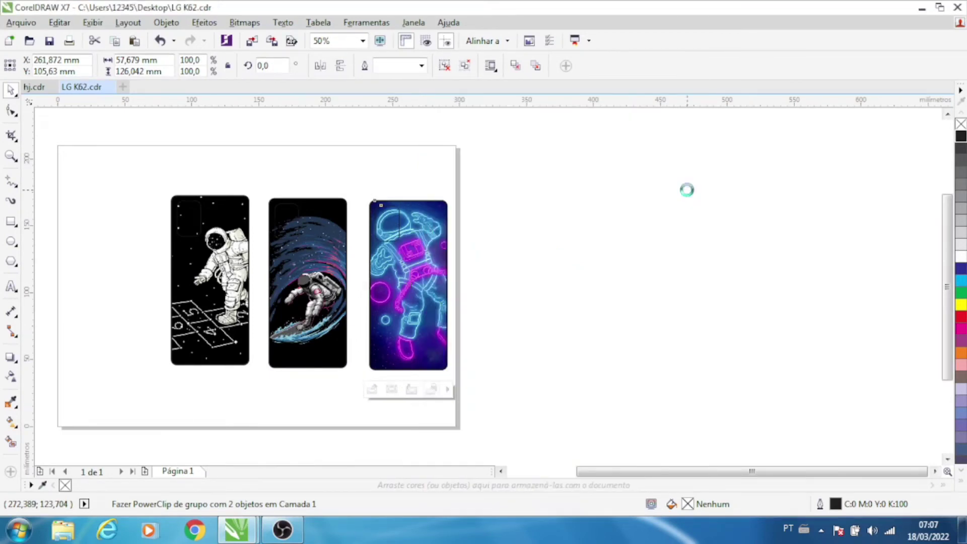
pyautogui.click(578, 238)
pyautogui.click(433, 284)
pyautogui.rightClick(434, 284)
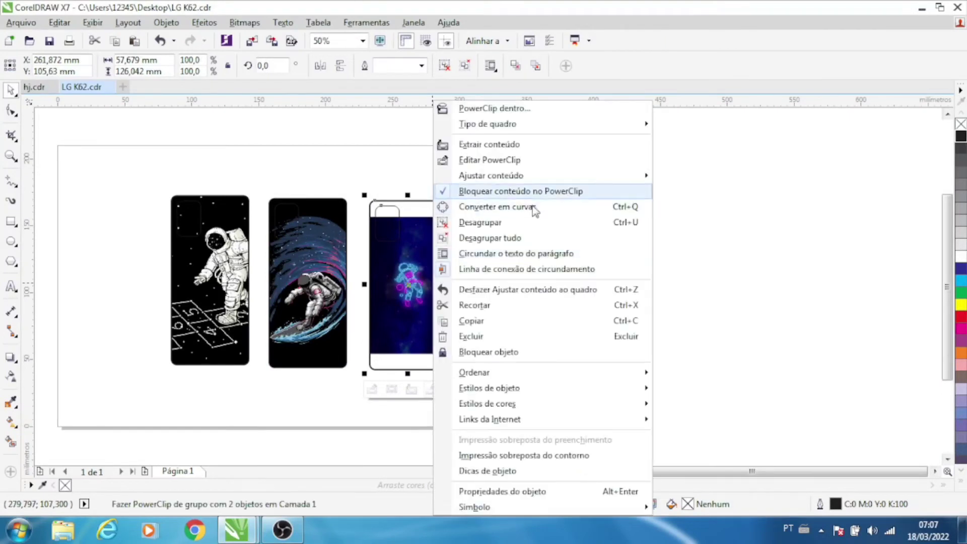
pyautogui.moveTo(641, 182)
pyautogui.click(719, 212)
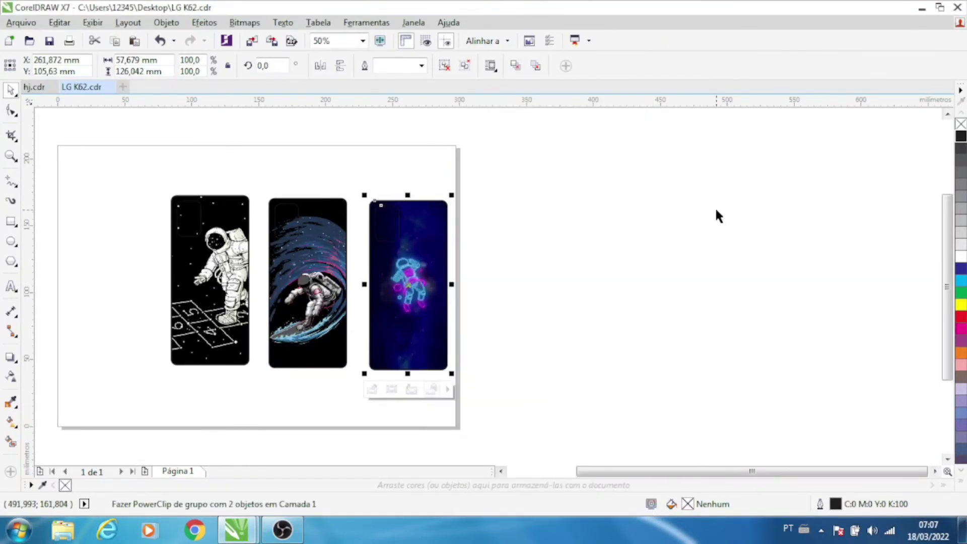
pyautogui.click(574, 291)
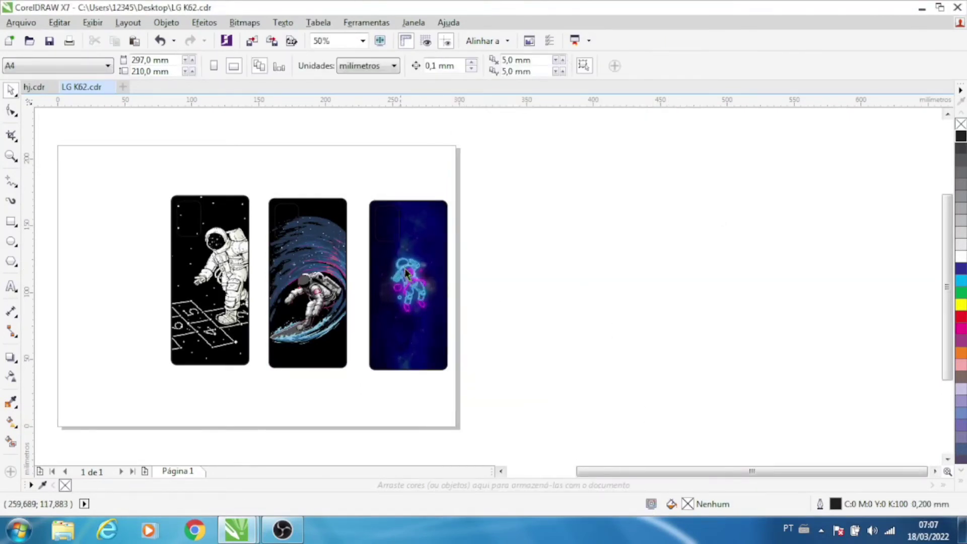
# Fit the surfing astronaut image proportionally inside the middle phone outline, with the content filling the frame proportionally.
pyautogui.moveTo(291, 266)
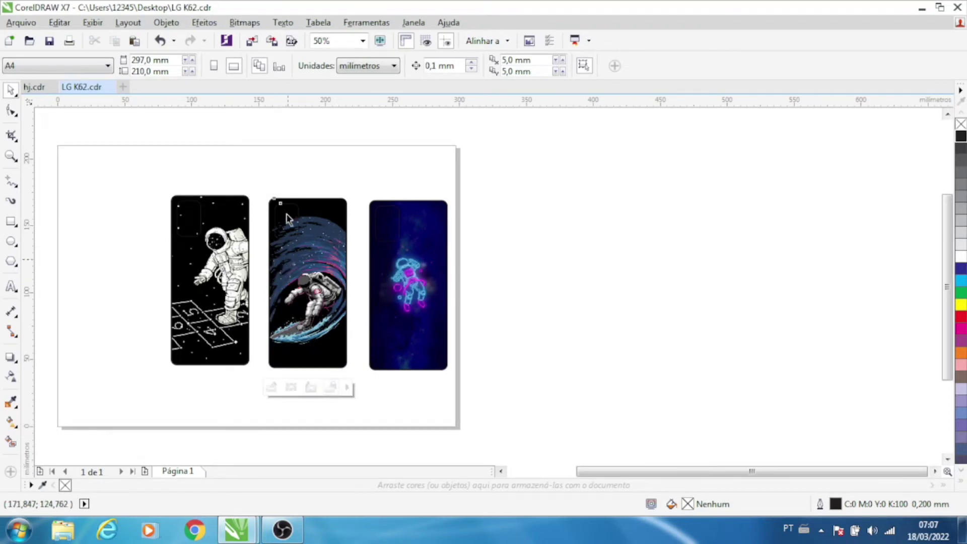
pyautogui.click(284, 232)
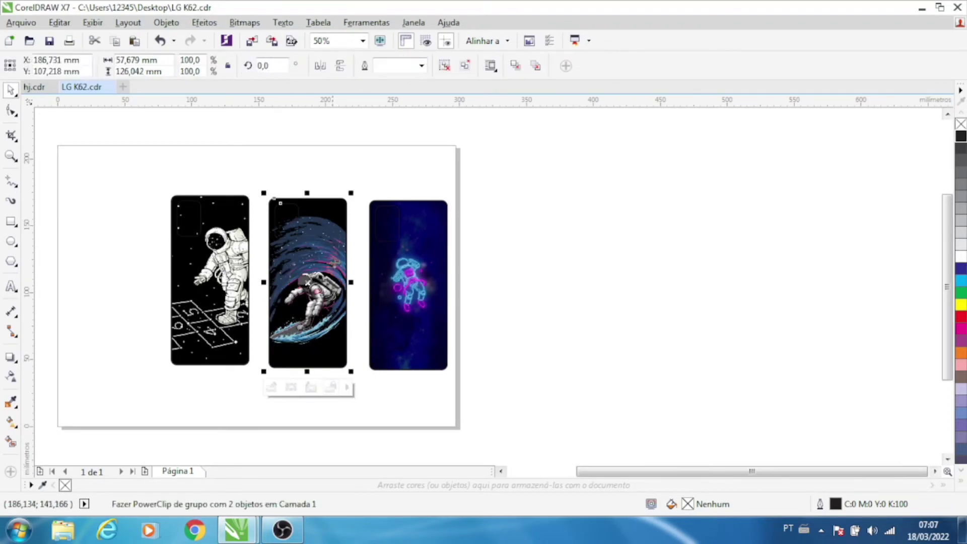
pyautogui.rightClick(316, 265)
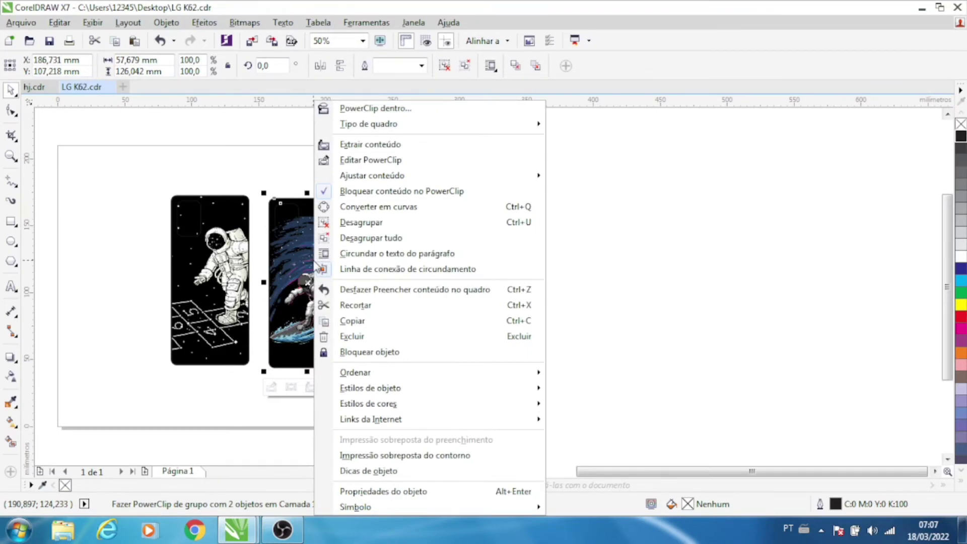
pyautogui.moveTo(436, 177)
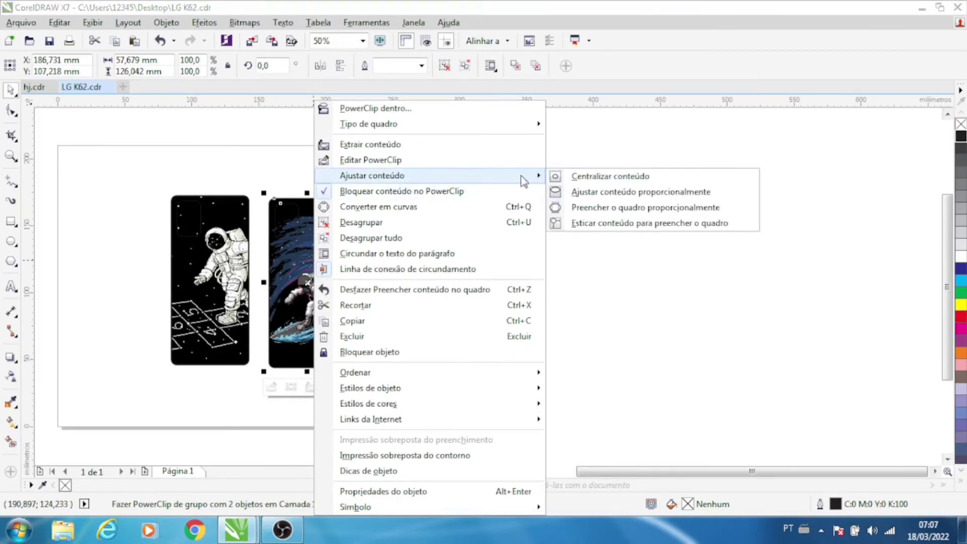
pyautogui.click(602, 194)
pyautogui.click(601, 252)
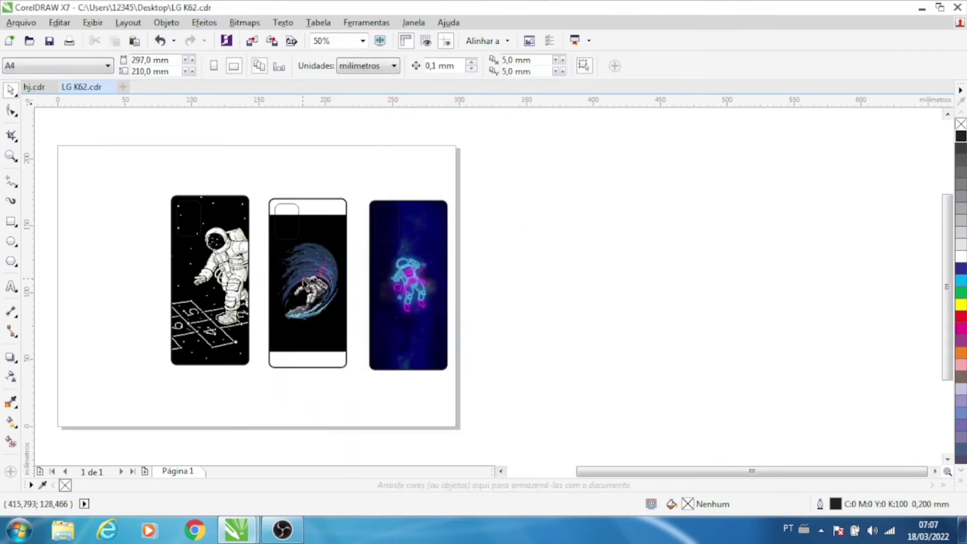
pyautogui.click(291, 280)
pyautogui.rightClick(293, 280)
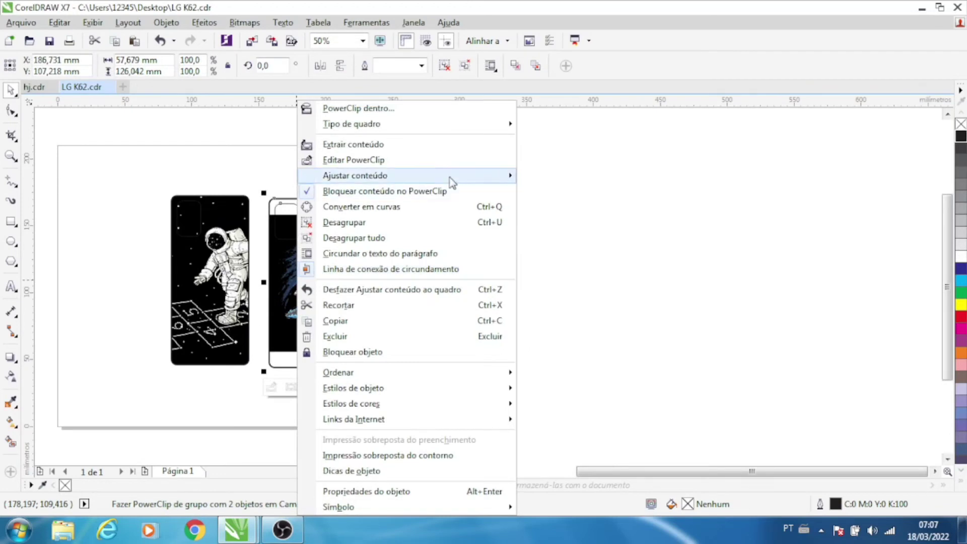
pyautogui.moveTo(451, 178)
pyautogui.click(565, 213)
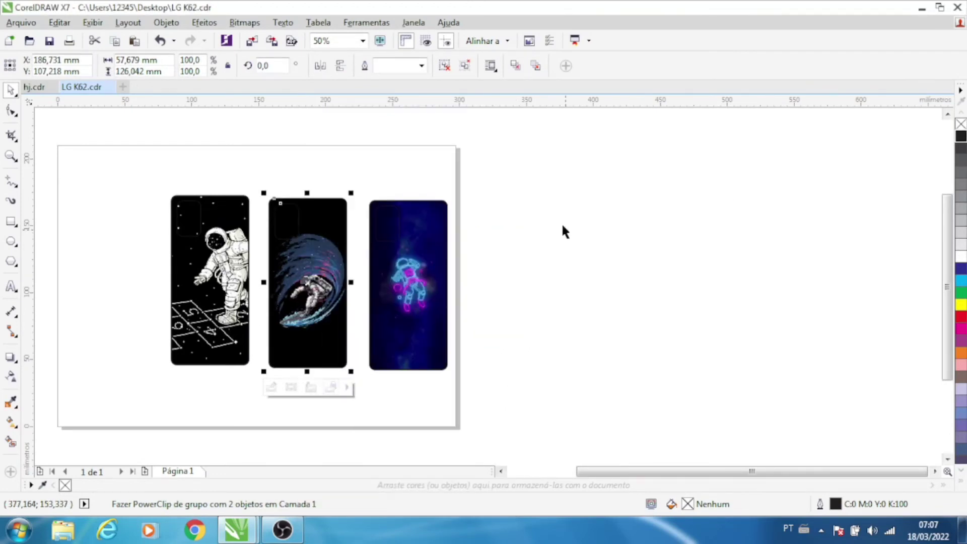
# Fit the hopscotch astronaut image proportionally inside the first phone outline, with the content filling the frame proportionally.
pyautogui.press('Tab')
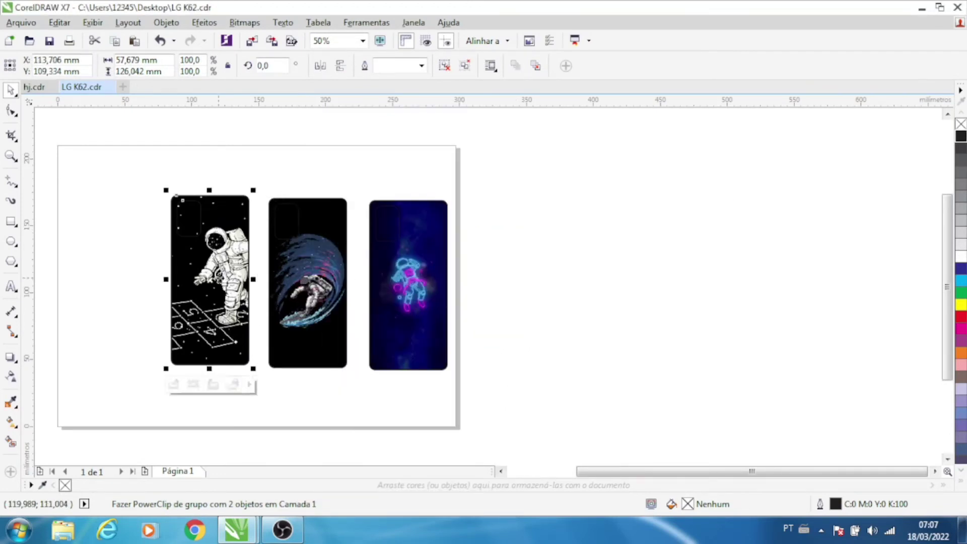
pyautogui.rightClick(221, 226)
pyautogui.moveTo(359, 176)
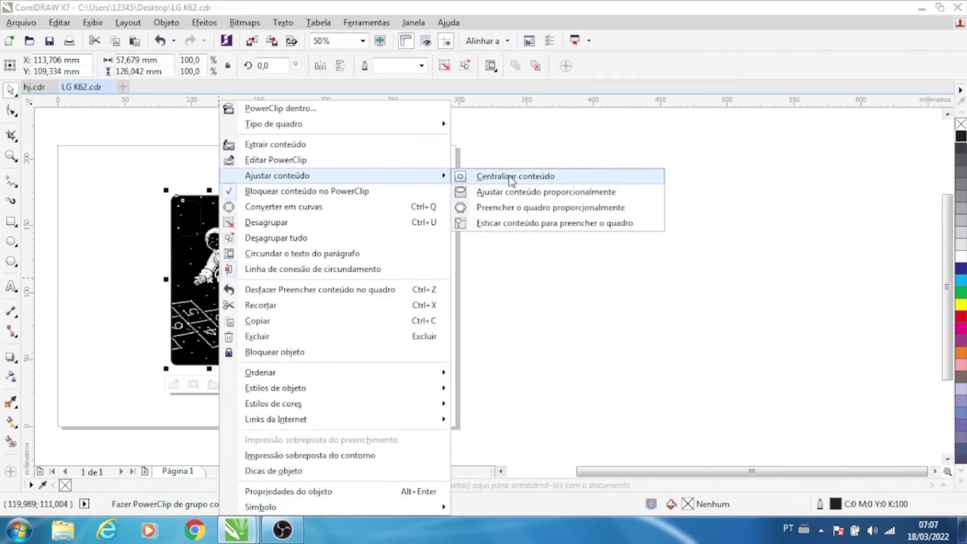
pyautogui.click(511, 178)
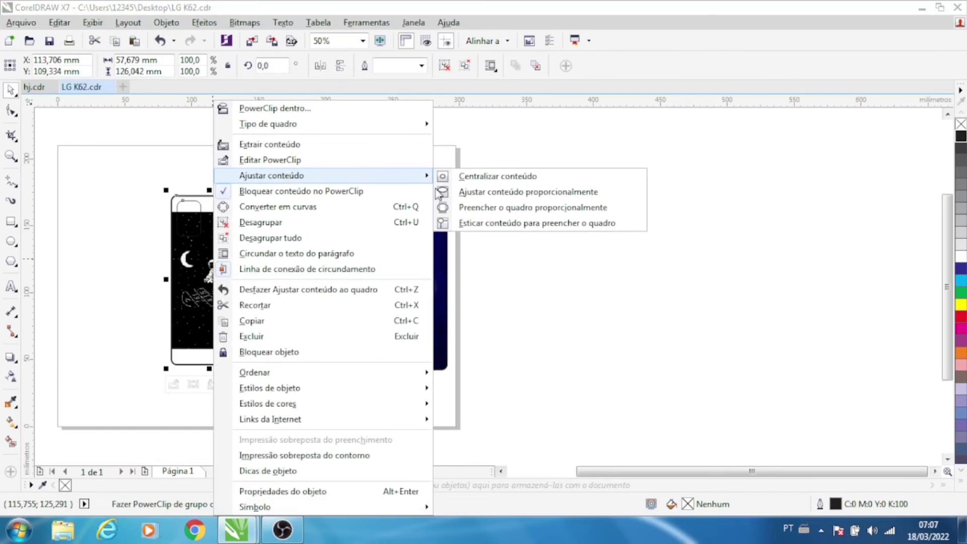
pyautogui.click(528, 192)
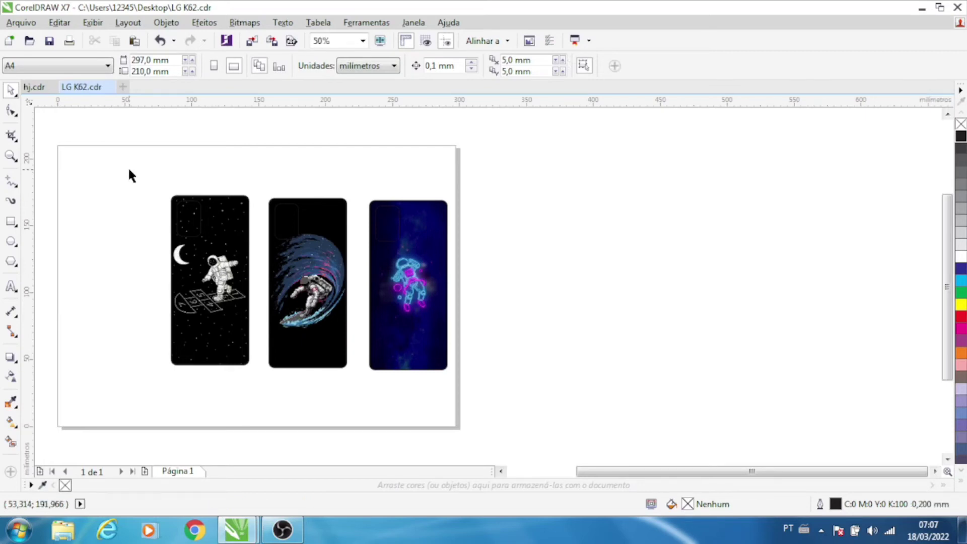
pyautogui.hotkey('ctrl', 'a')
pyautogui.rightClick(368, 246)
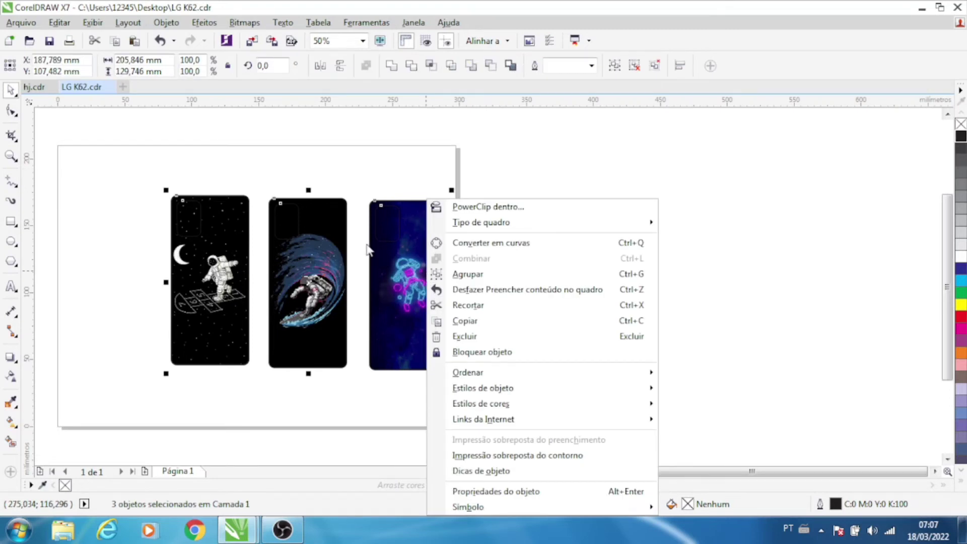
pyautogui.rightClick(401, 184)
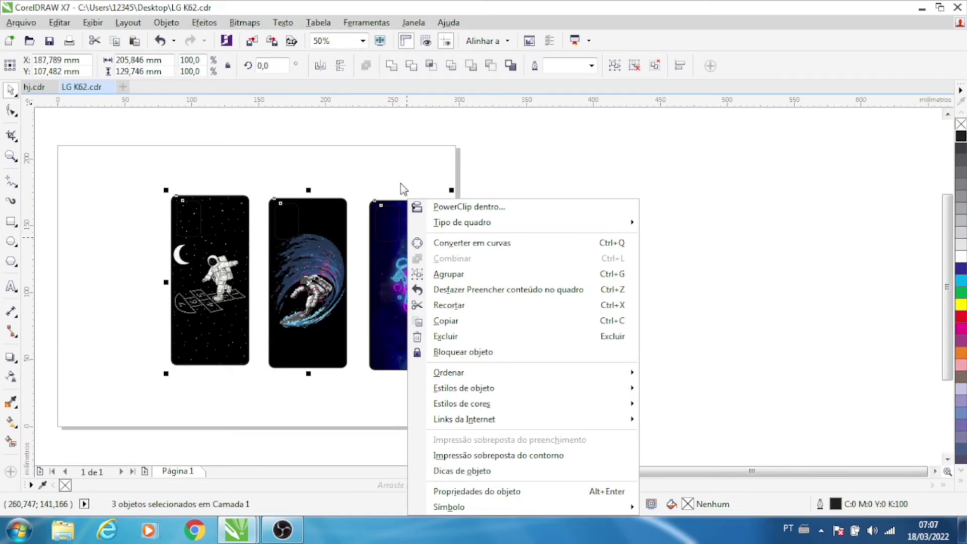
# Try to fill the camera cutouts of the last and first phones with orange.
pyautogui.click(388, 224)
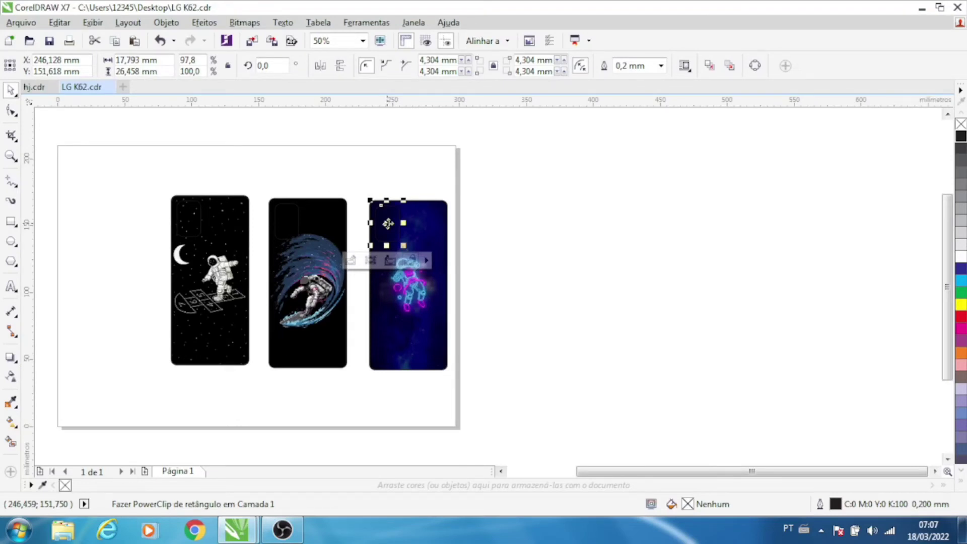
pyautogui.moveTo(388, 223); pyautogui.dragTo(78, 486)
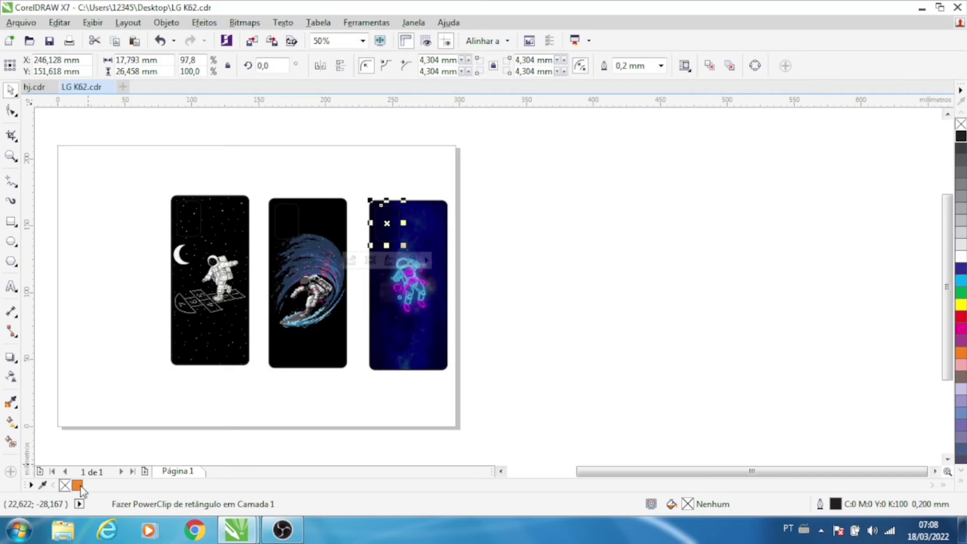
pyautogui.press('Tab')
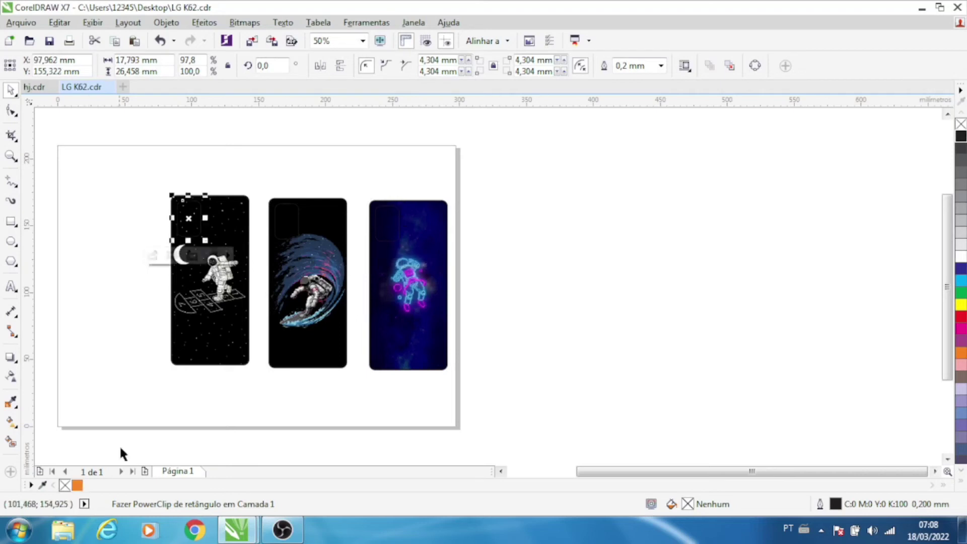
pyautogui.click(77, 485)
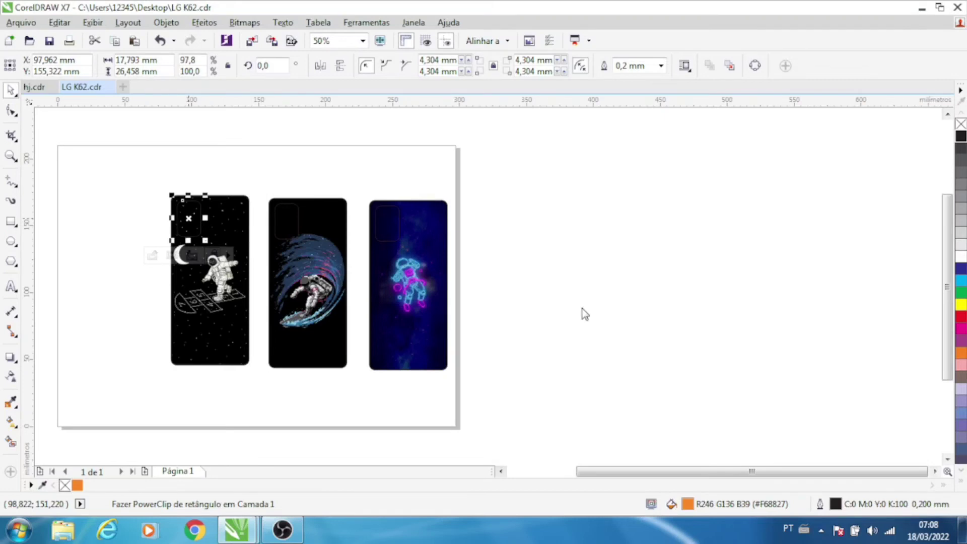
# Colour the camera cutout outlines red on the first phone and orange on the middle and last phones.
pyautogui.hotkey('alt', 'Return')
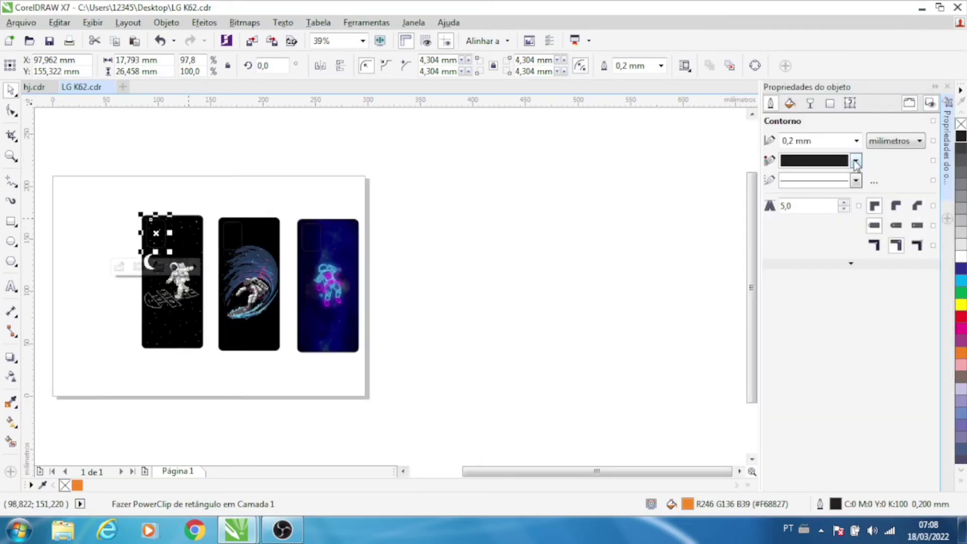
pyautogui.hotkey('ctrl', 'd')
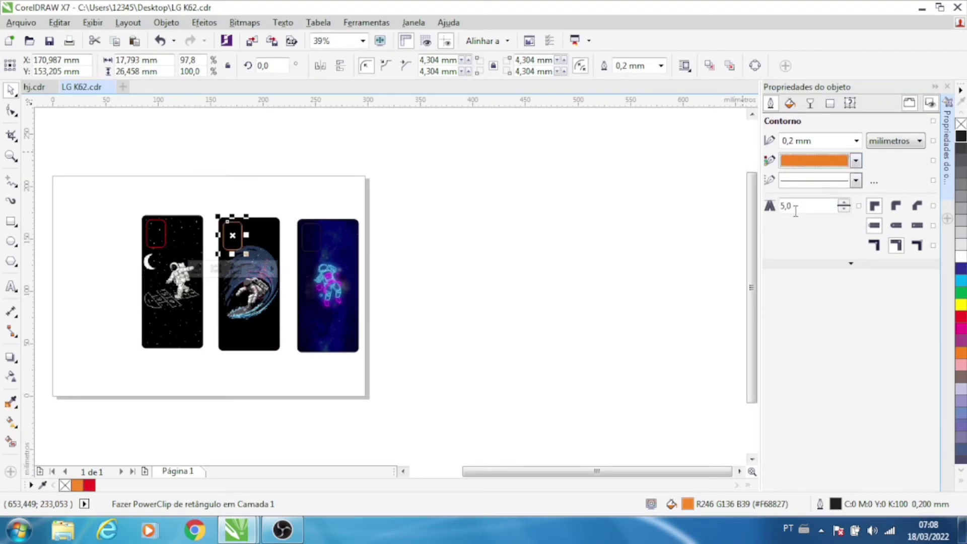
pyautogui.hotkey('ctrl', 'd')
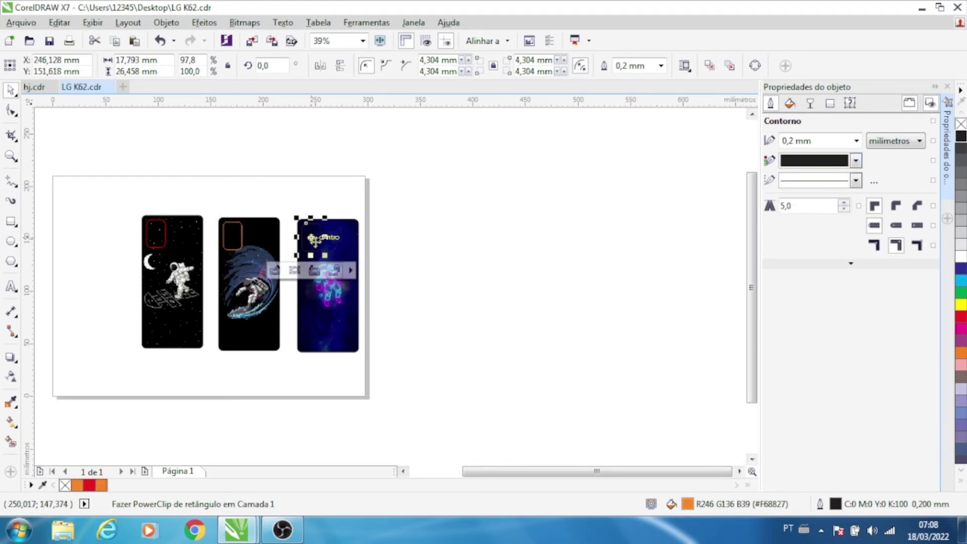
pyautogui.click(856, 161)
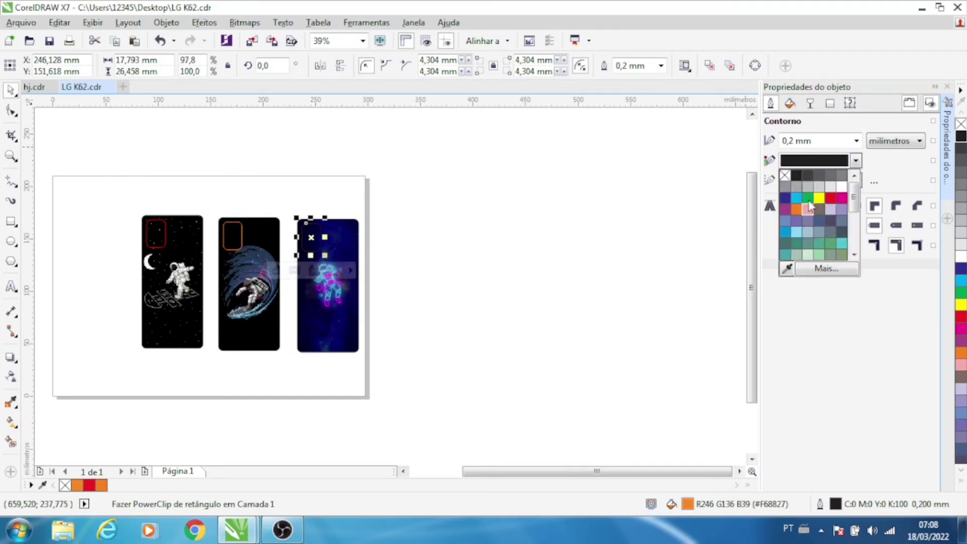
pyautogui.click(797, 209)
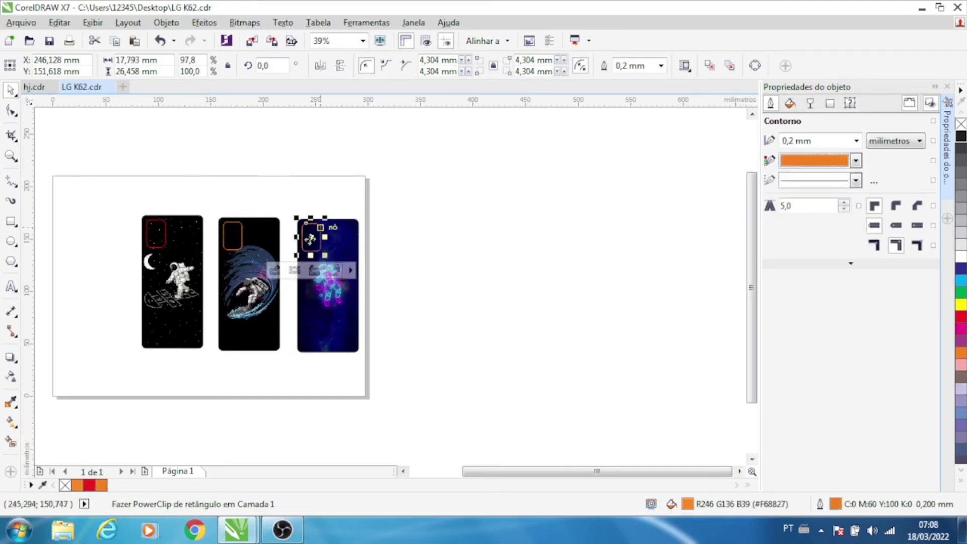
pyautogui.click(948, 87)
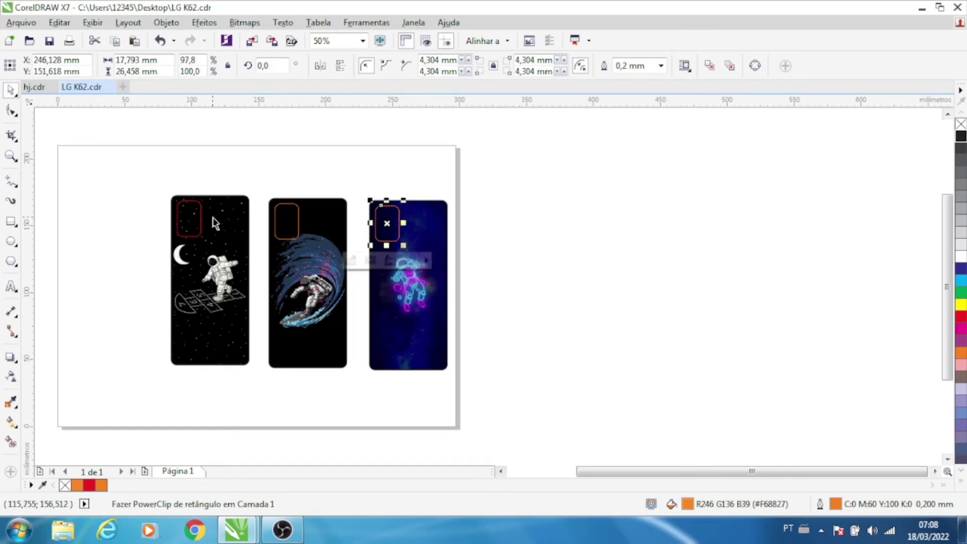
# Delete the camera cutout rectangles from all three phone designs.
pyautogui.click(194, 228)
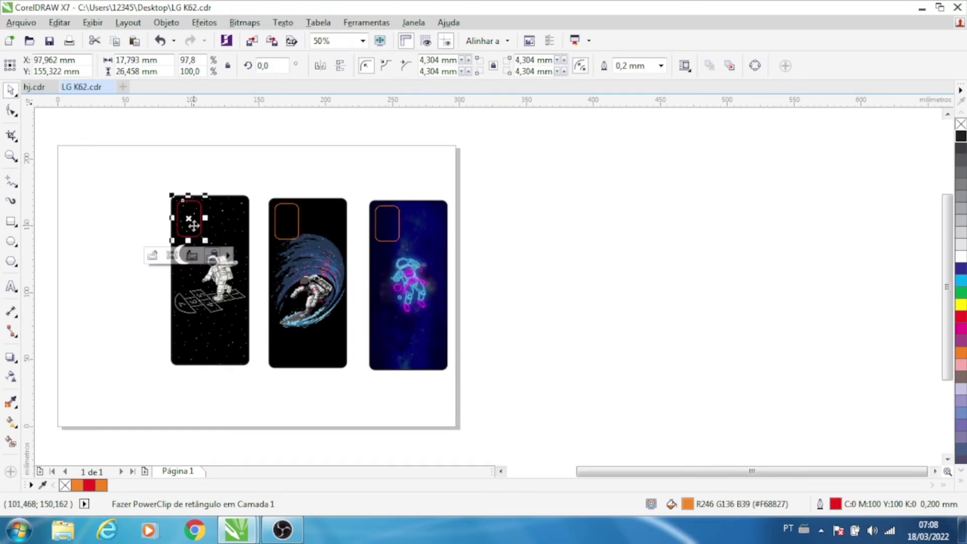
pyautogui.press('Delete')
pyautogui.click(284, 224)
pyautogui.press('Delete')
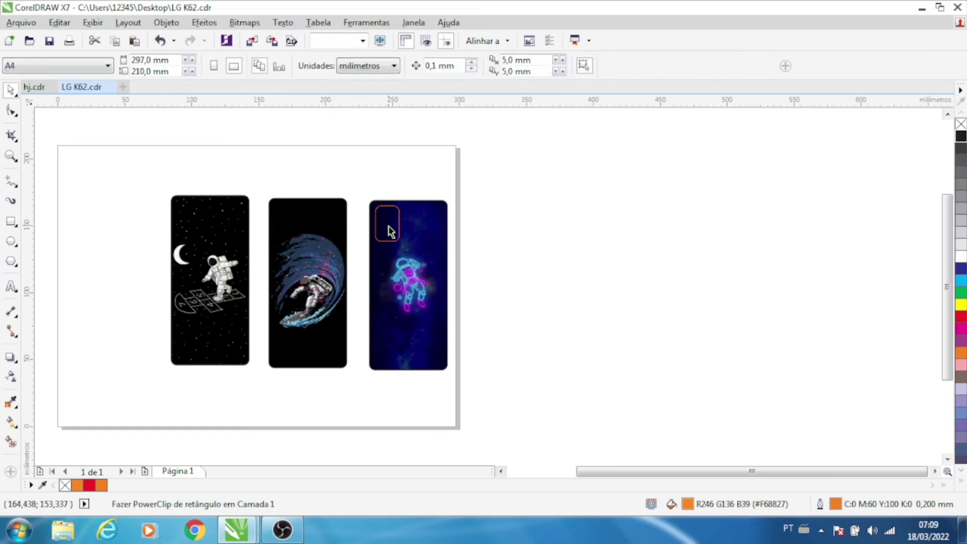
pyautogui.click(388, 230)
pyautogui.press('Delete')
# Mirror the three phone designs together horizontally and move them to about X 149 mm, Y 111 mm on the page.
pyautogui.moveTo(326, 216); pyautogui.dragTo(526, 428)
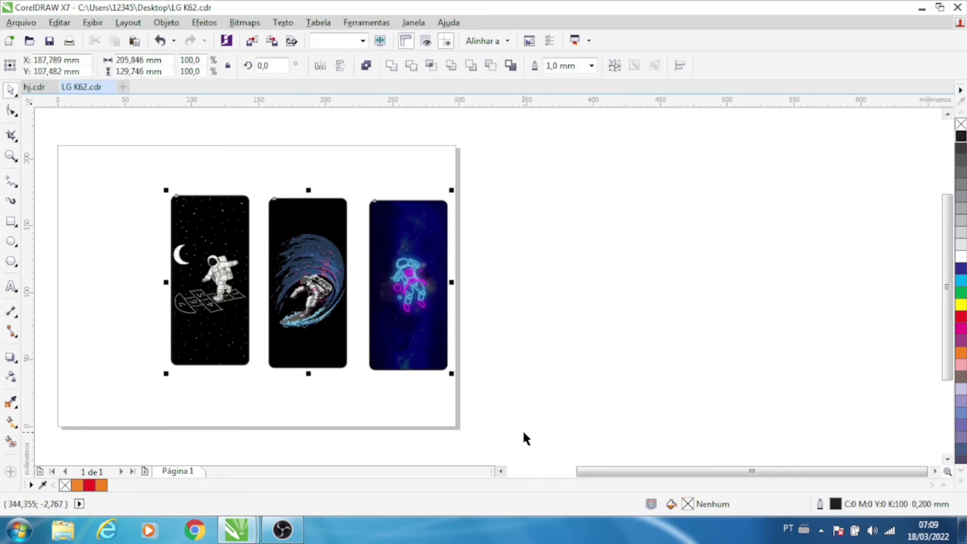
pyautogui.click(325, 67)
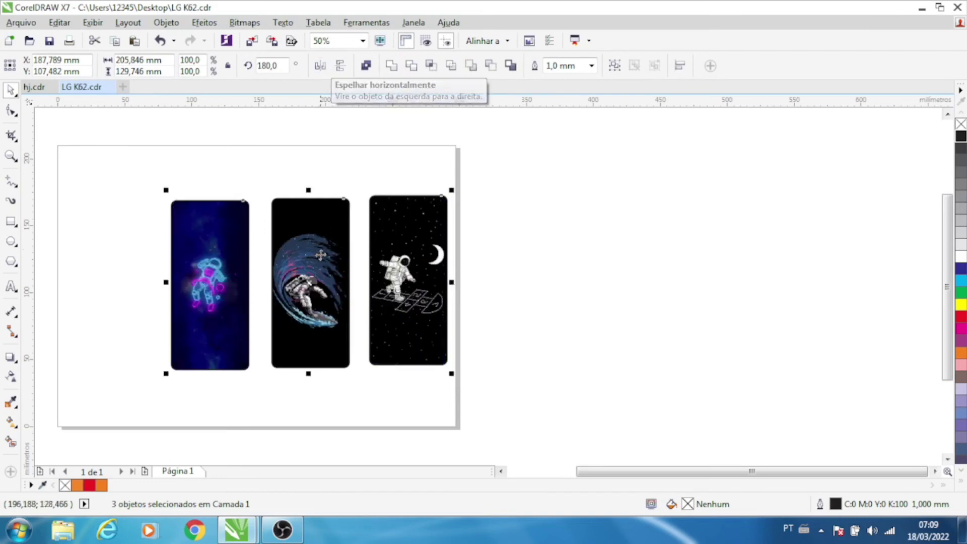
pyautogui.click(319, 259)
pyautogui.moveTo(319, 259); pyautogui.dragTo(267, 254)
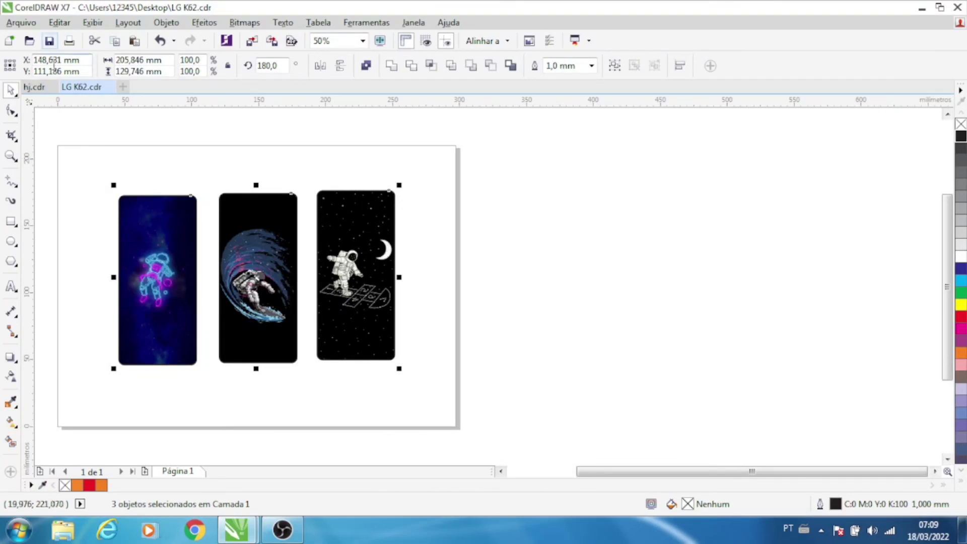
# Save the drawing and set the EPSON L375 print preferences to Horizontal orientation and Premium Photo Paper Glossy.
pyautogui.click(51, 42)
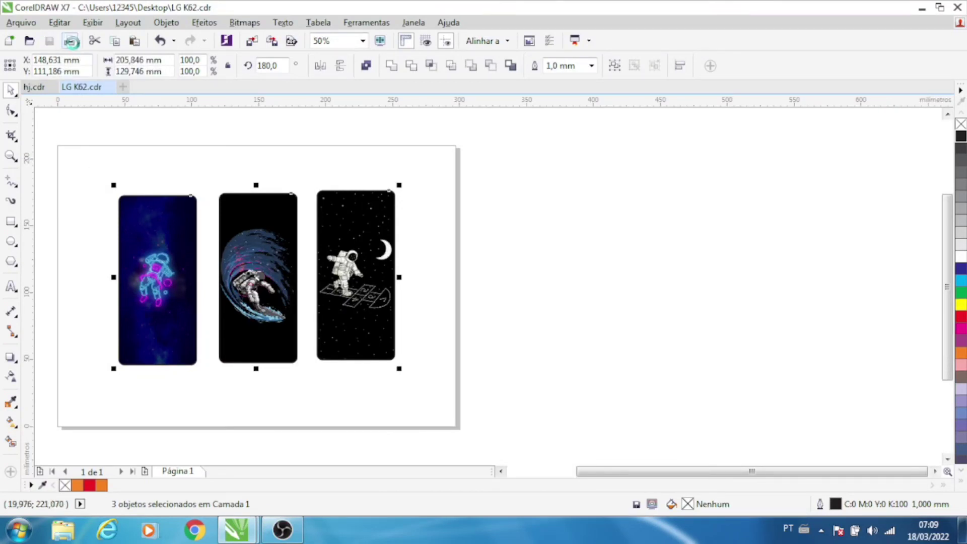
pyautogui.click(70, 41)
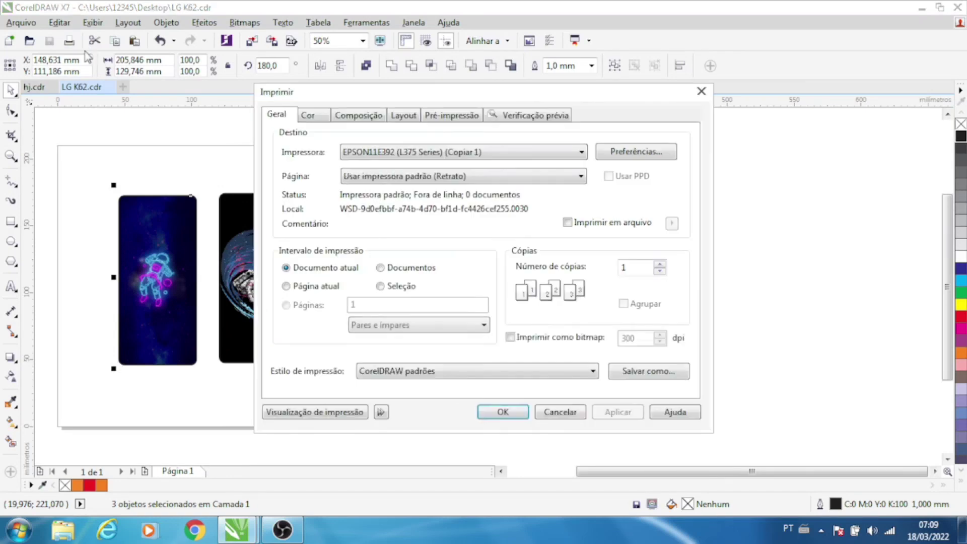
pyautogui.click(660, 152)
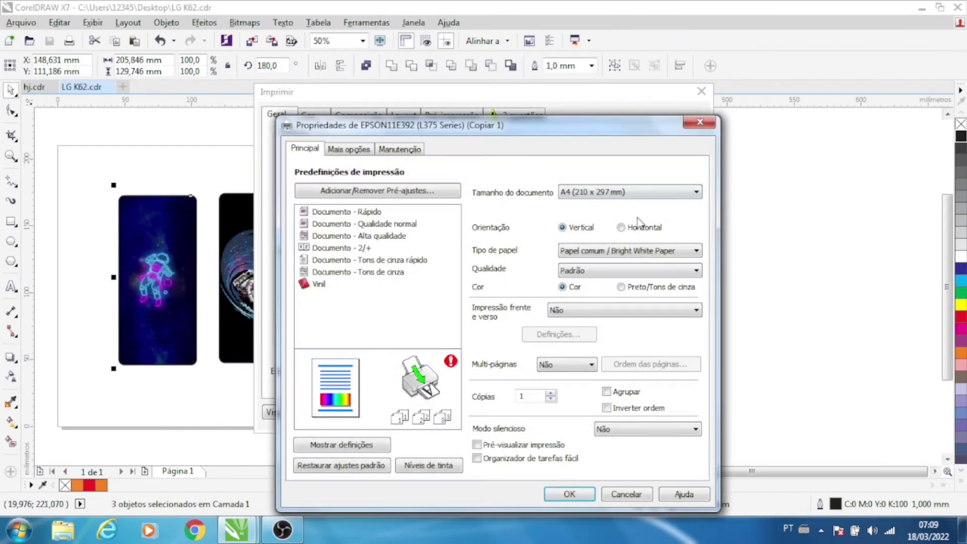
pyautogui.click(629, 228)
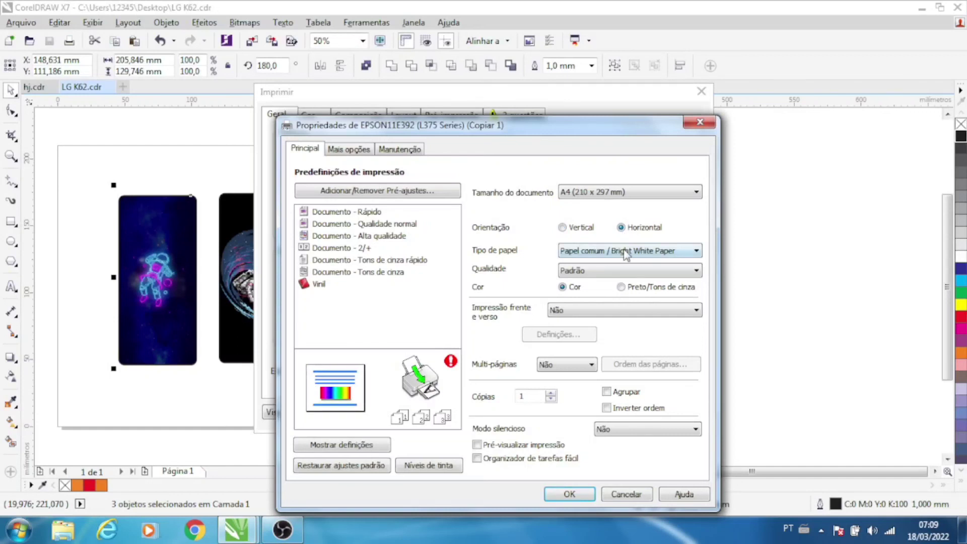
pyautogui.click(628, 251)
pyautogui.click(626, 274)
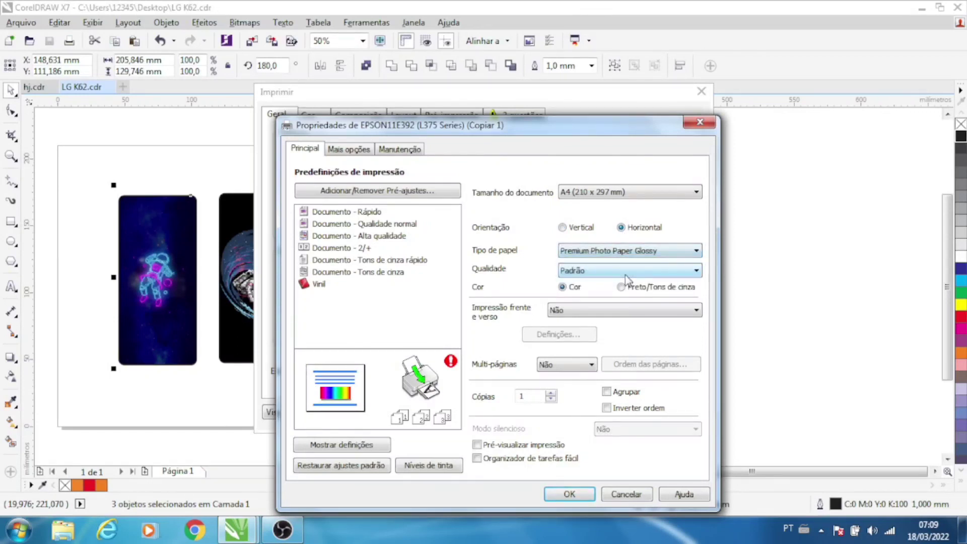
pyautogui.click(349, 148)
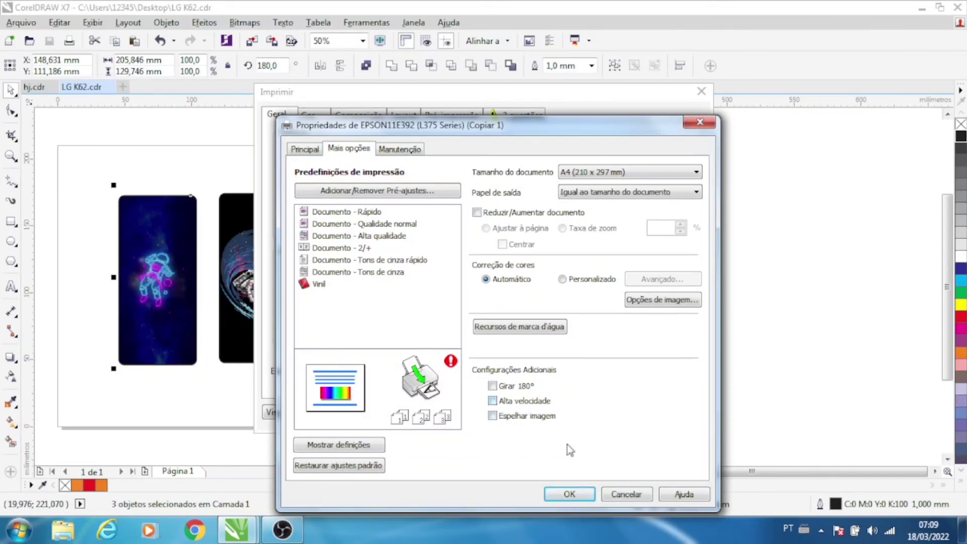
pyautogui.click(574, 493)
pyautogui.click(612, 416)
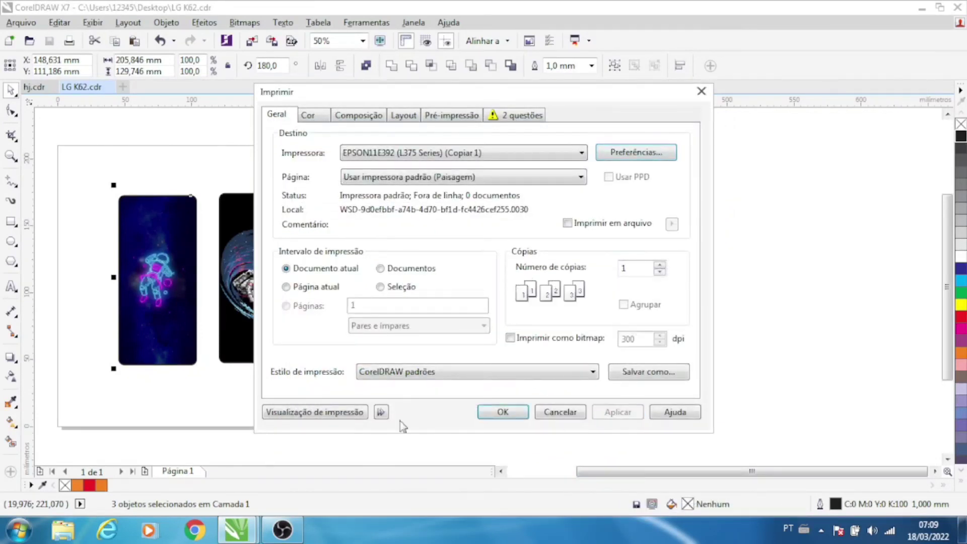
# Preview the print layout of the three phone designs and bring up the commands for printing the sheet.
pyautogui.click(279, 416)
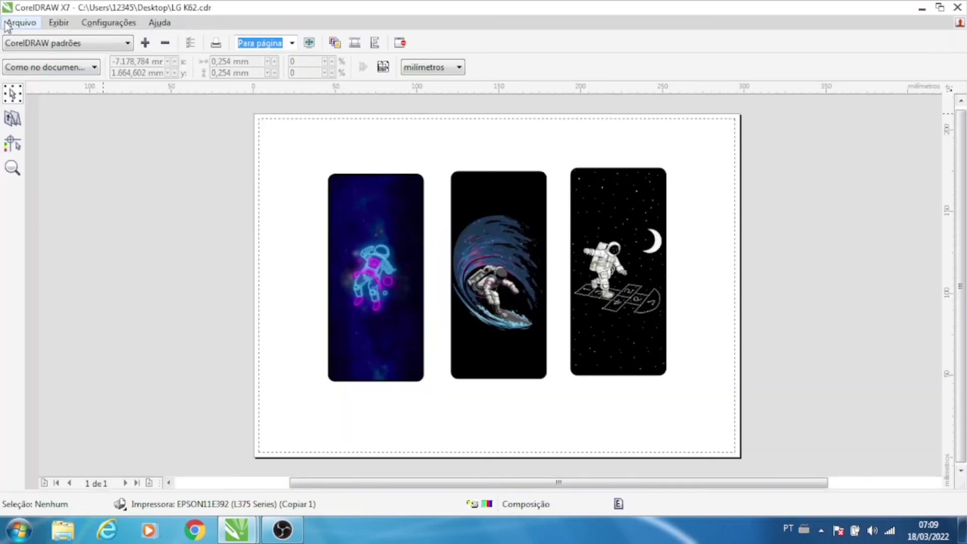
pyautogui.click(21, 22)
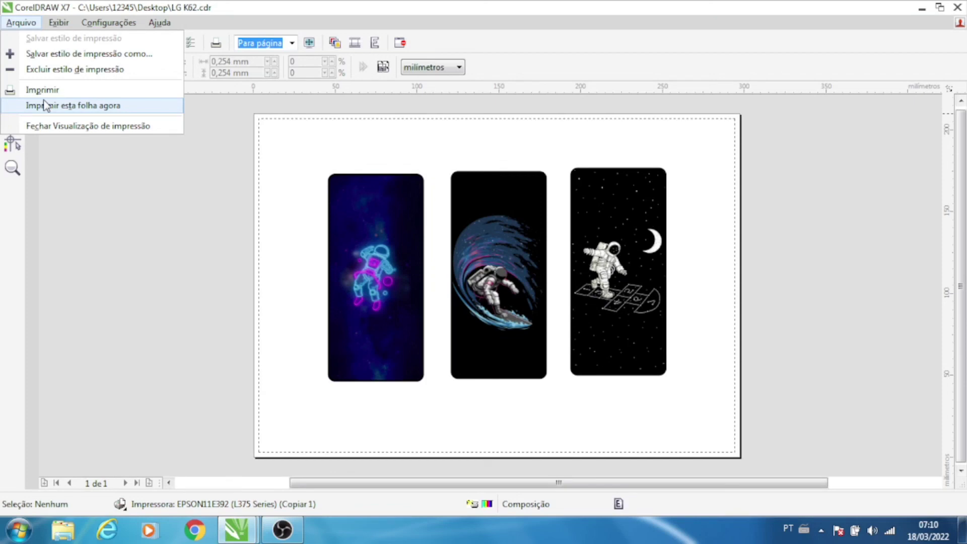
pyautogui.click(286, 533)
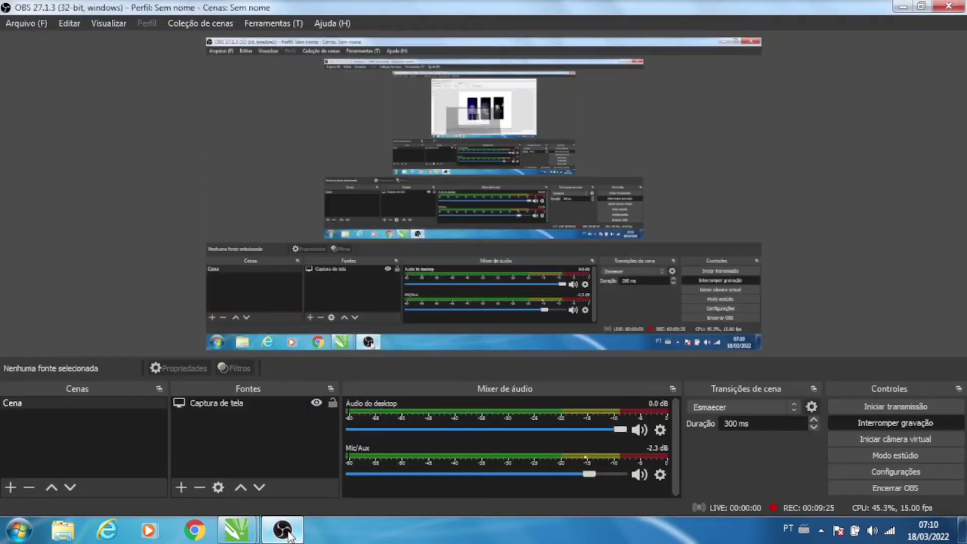